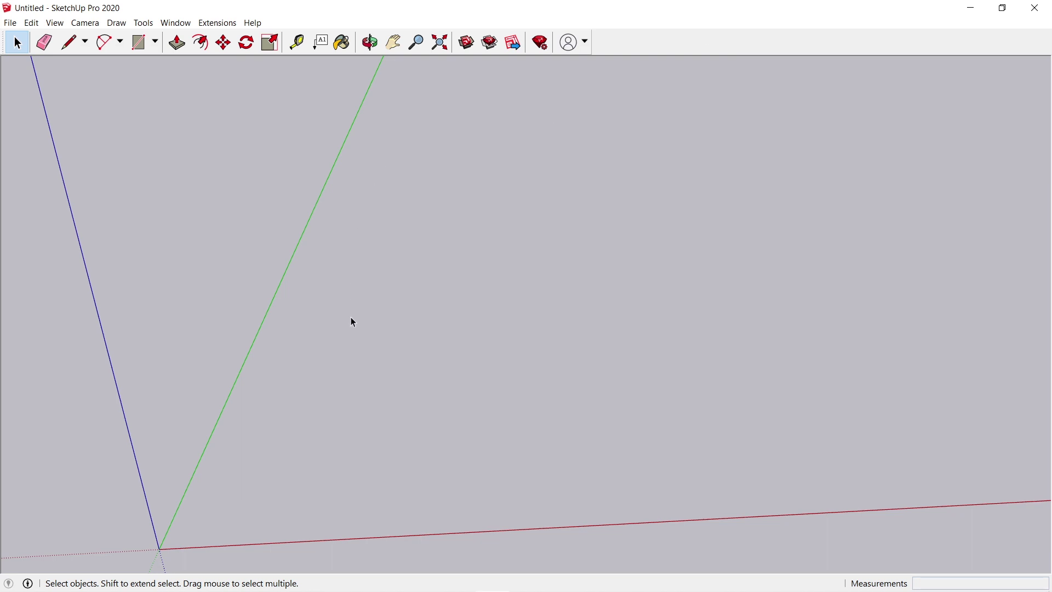
Step: Draw a small rectangle near the origin and push/pull it up into a box
{"action": "key", "text": "r"}
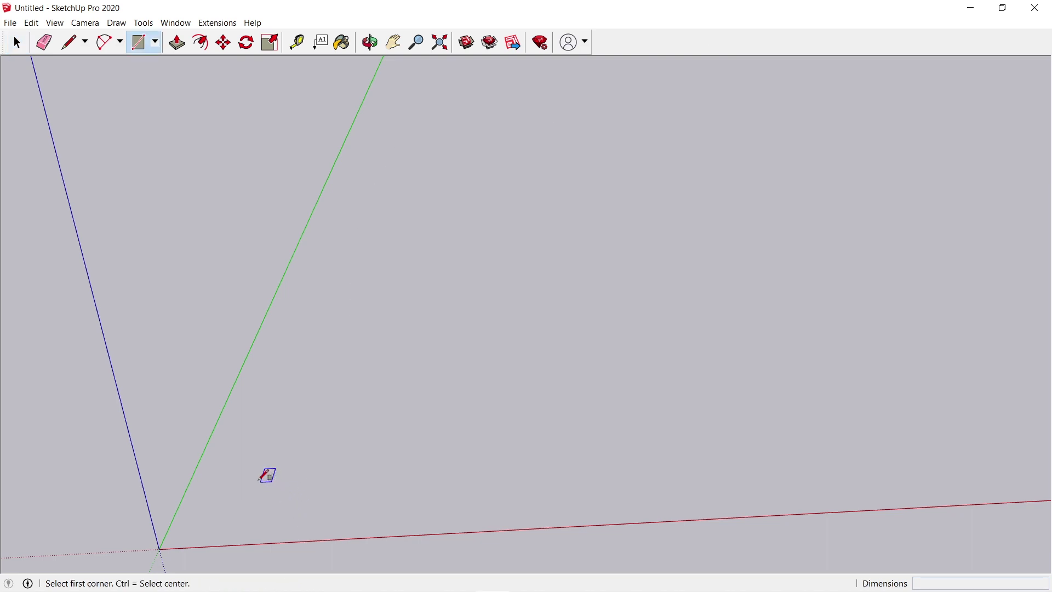
{"action": "left_click", "coordinate": [256, 474]}
{"action": "left_click", "coordinate": [275, 533]}
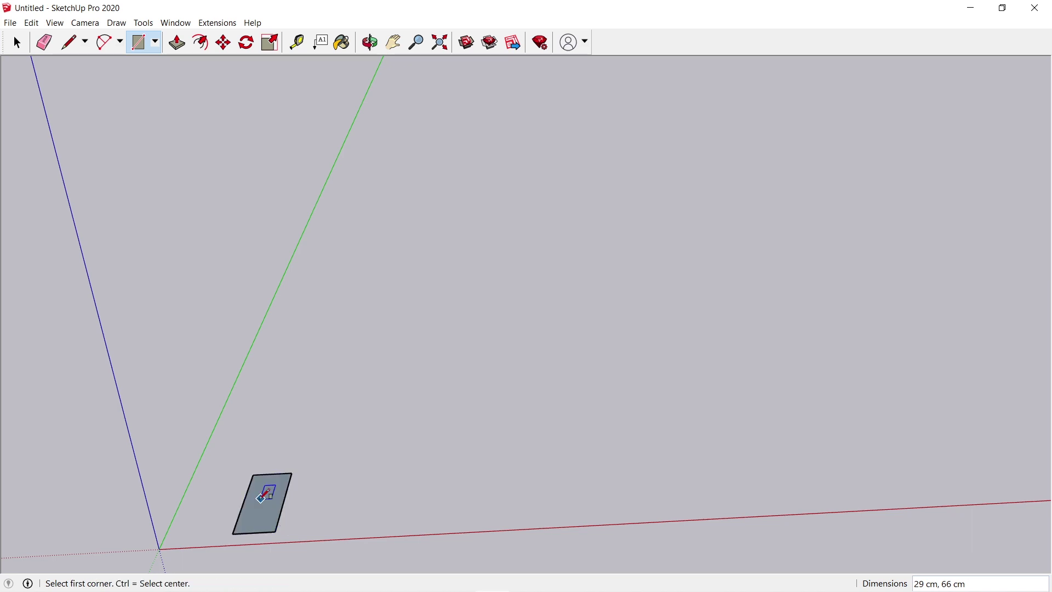
{"action": "key", "text": "p"}
{"action": "left_click", "coordinate": [260, 505]}
{"action": "left_click", "coordinate": [245, 446]}
Step: Orbit the view and crossing-select the whole box
{"action": "key", "text": "space"}
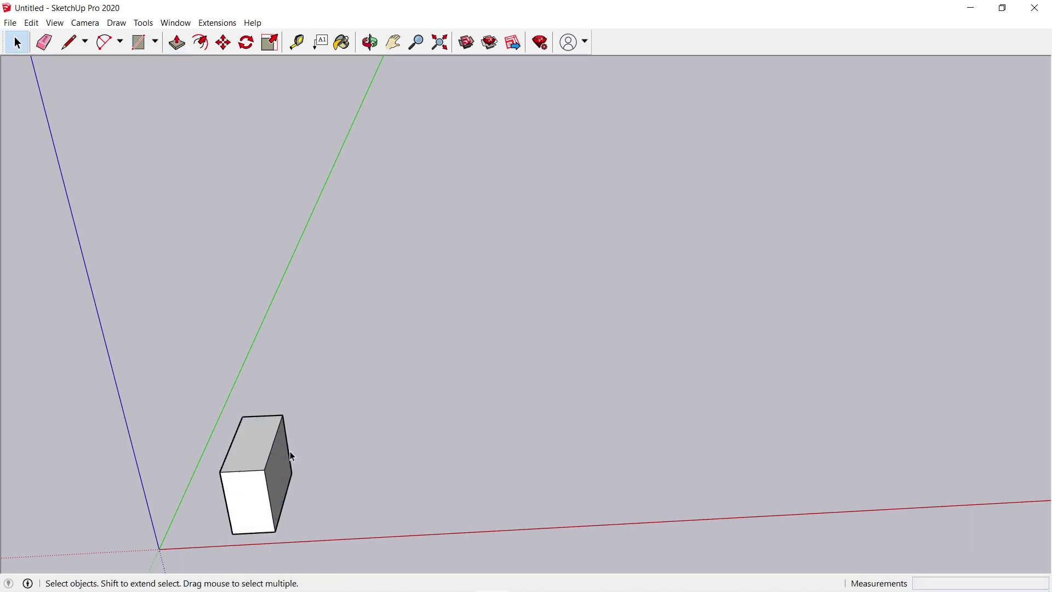
{"action": "mouse_move", "coordinate": [258, 433]}
{"action": "middle_mouse_down"}
{"action": "mouse_move", "coordinate": [281, 397]}
{"action": "mouse_move", "coordinate": [280, 367]}
{"action": "middle_mouse_up"}
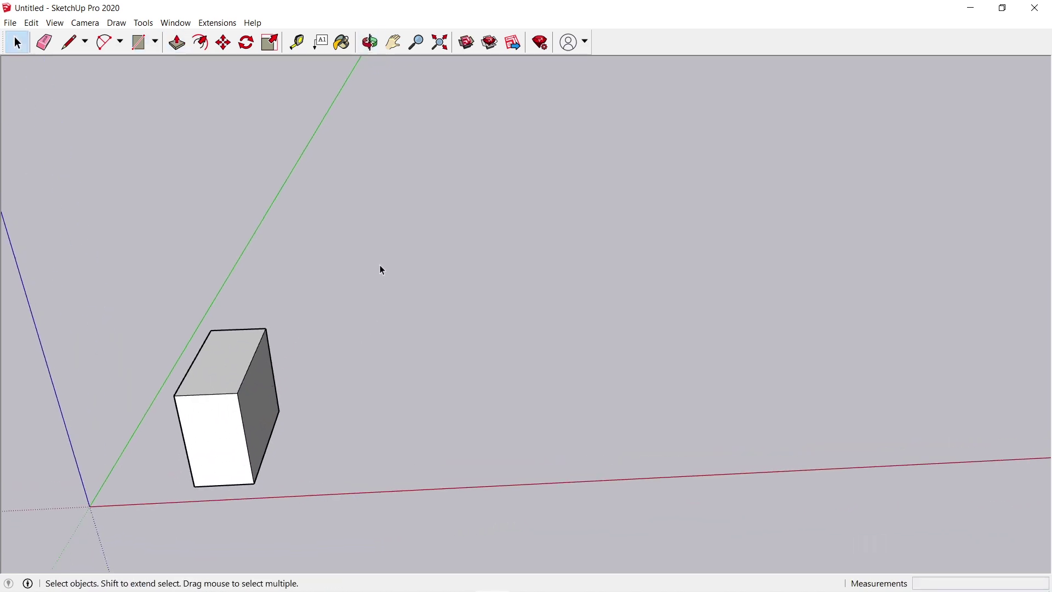
{"action": "left_click_drag", "start_coordinate": [381, 262], "coordinate": [165, 524]}
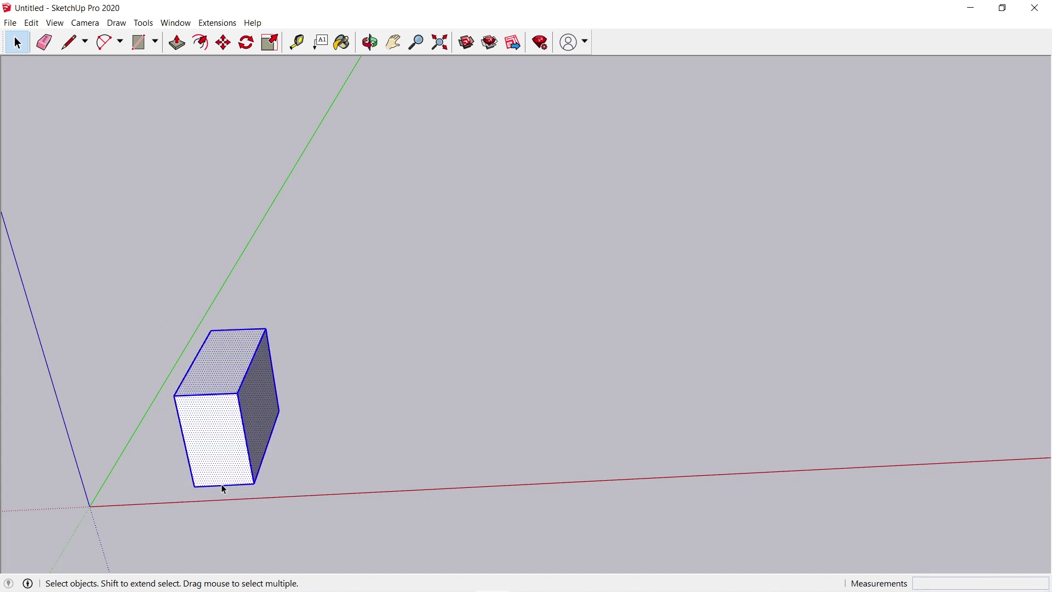
Step: Move-copy the box 80 cm along the red axis and array it x5
{"action": "left_click", "coordinate": [220, 46]}
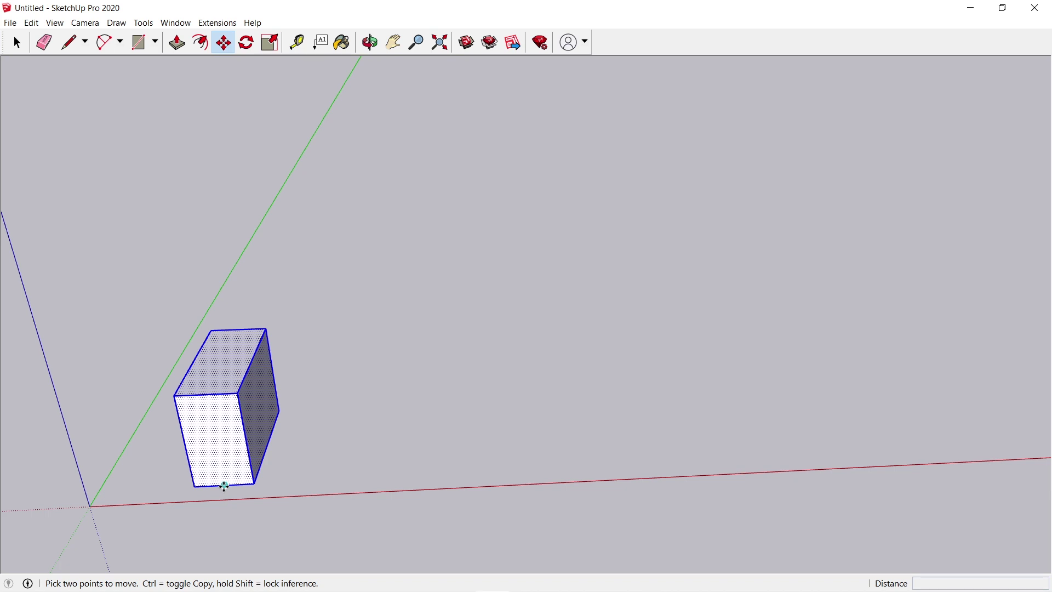
{"action": "left_click", "coordinate": [224, 486]}
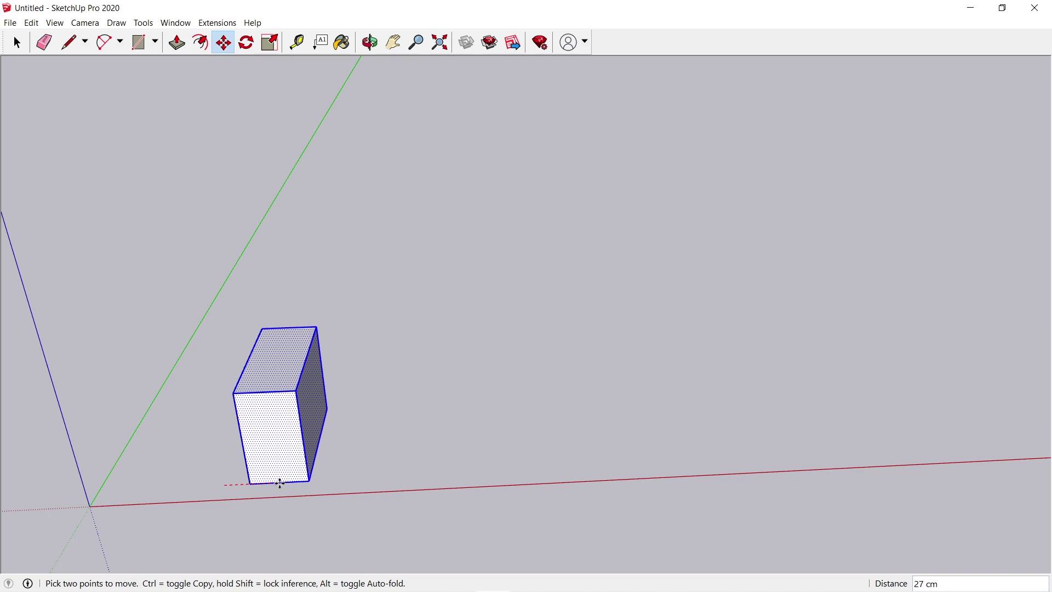
{"action": "key", "text": "ctrl"}
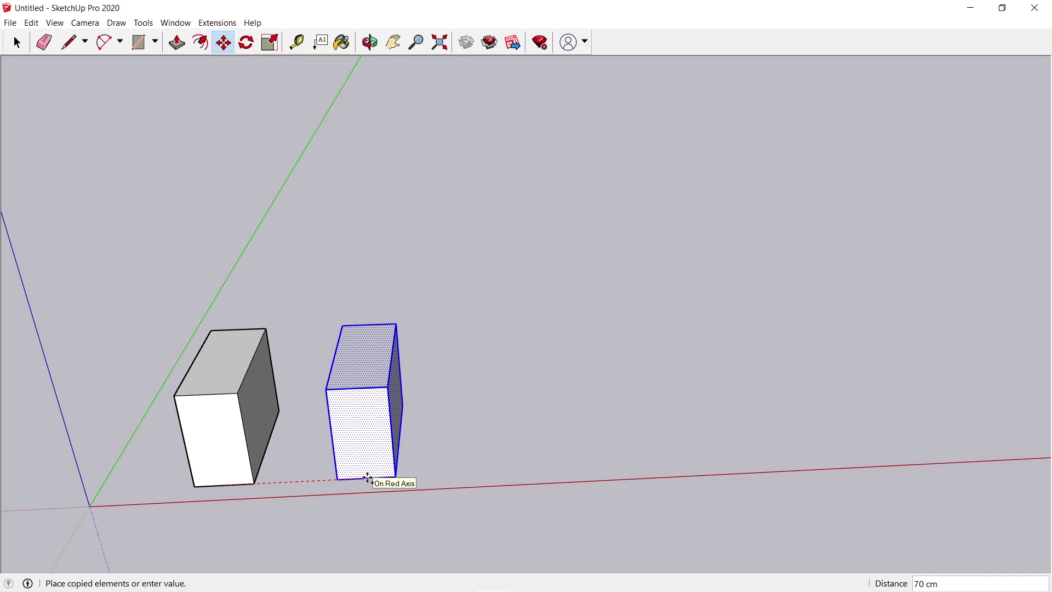
{"action": "type", "text": "80"}
{"action": "key", "text": "Return"}
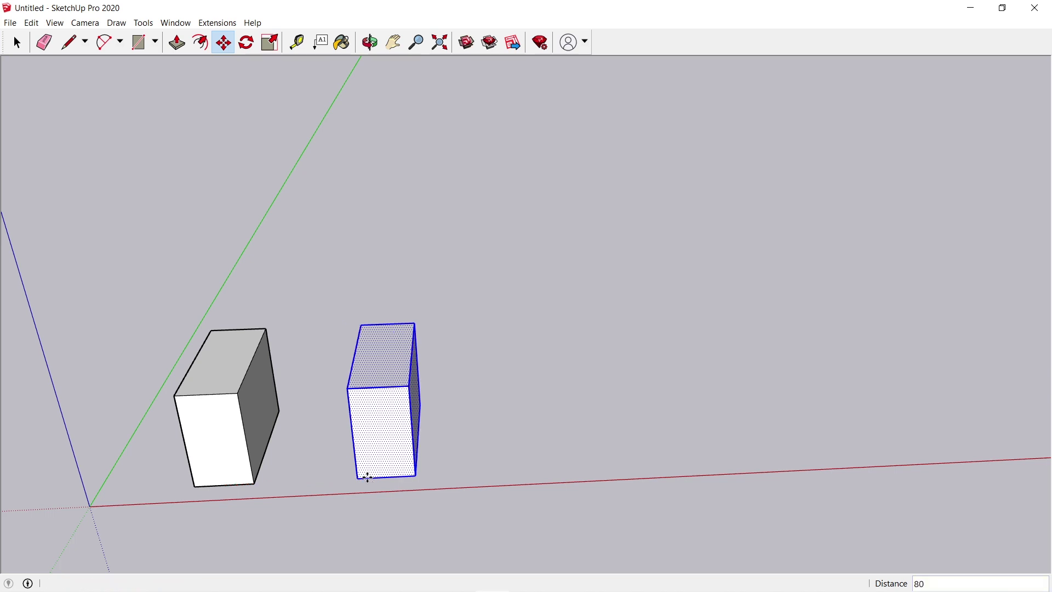
{"action": "type", "text": "x"}
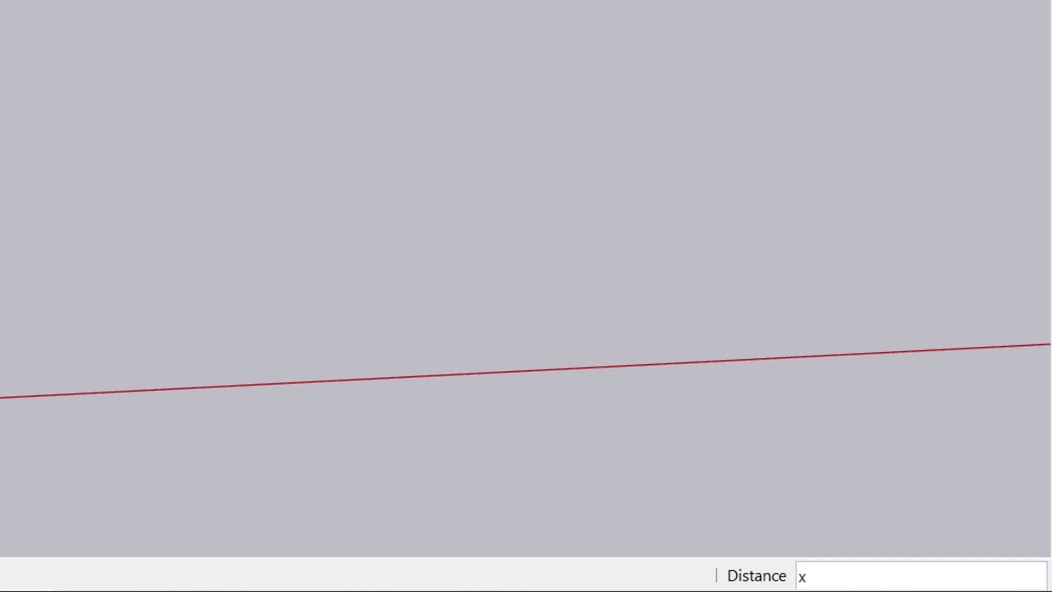
{"action": "type", "text": "5"}
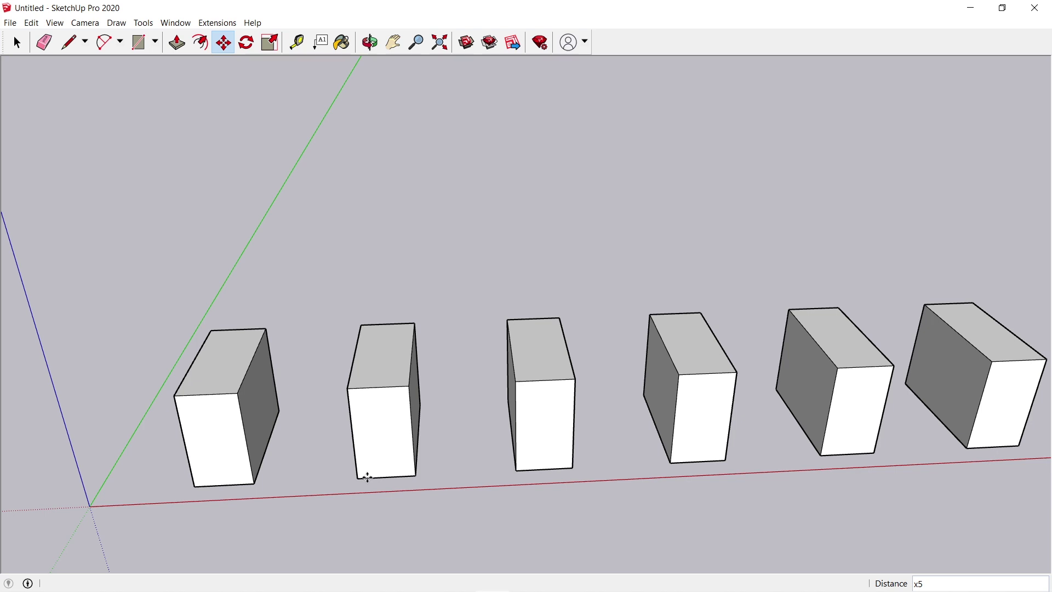
{"action": "key", "text": "o"}
{"action": "left_click_drag", "start_coordinate": [592, 453], "coordinate": [485, 470]}
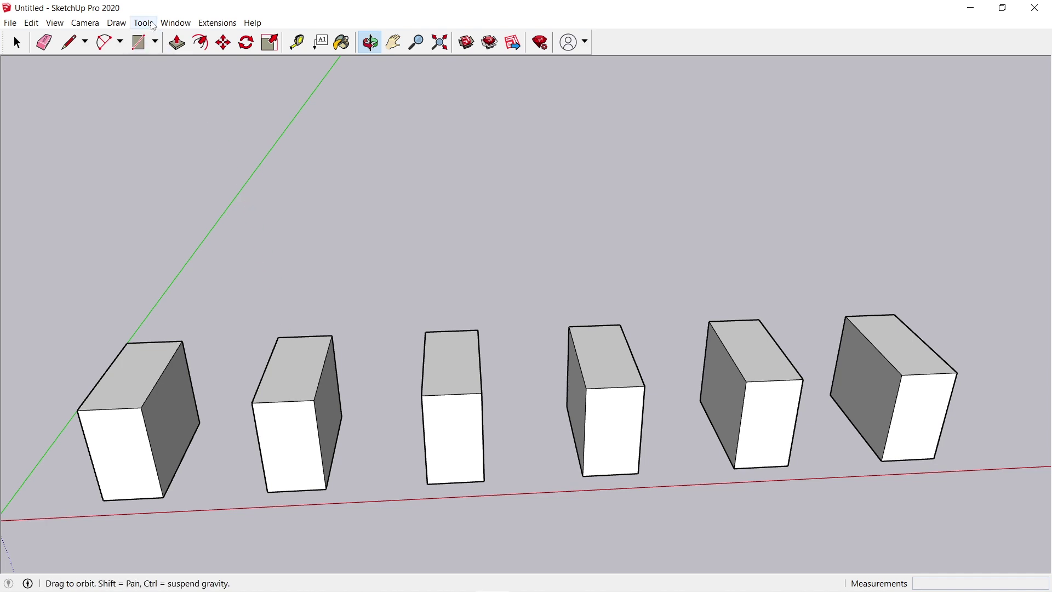
{"action": "left_click", "coordinate": [143, 23]}
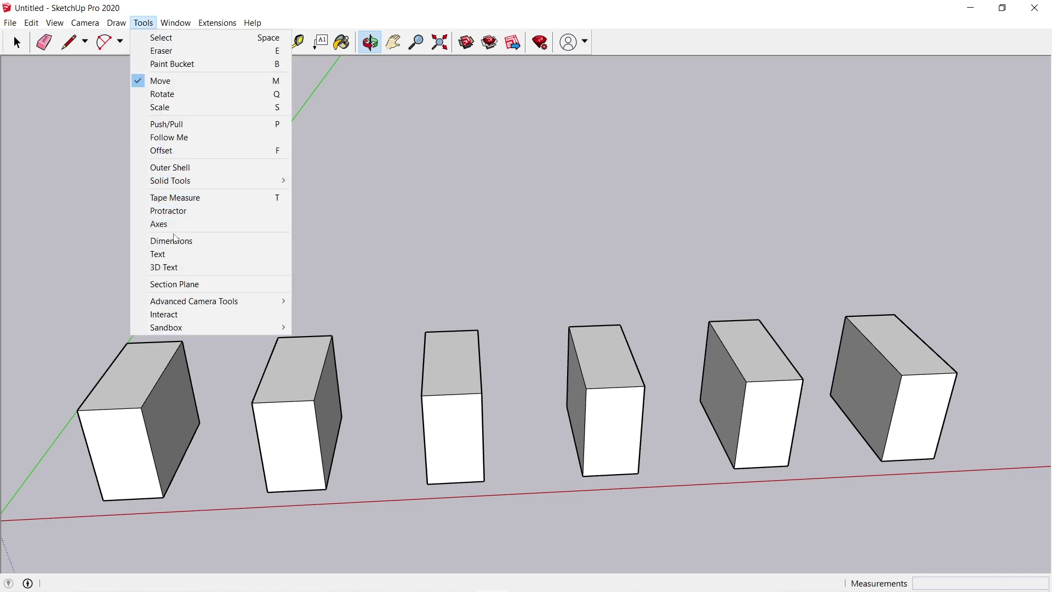
{"action": "left_click", "coordinate": [172, 241]}
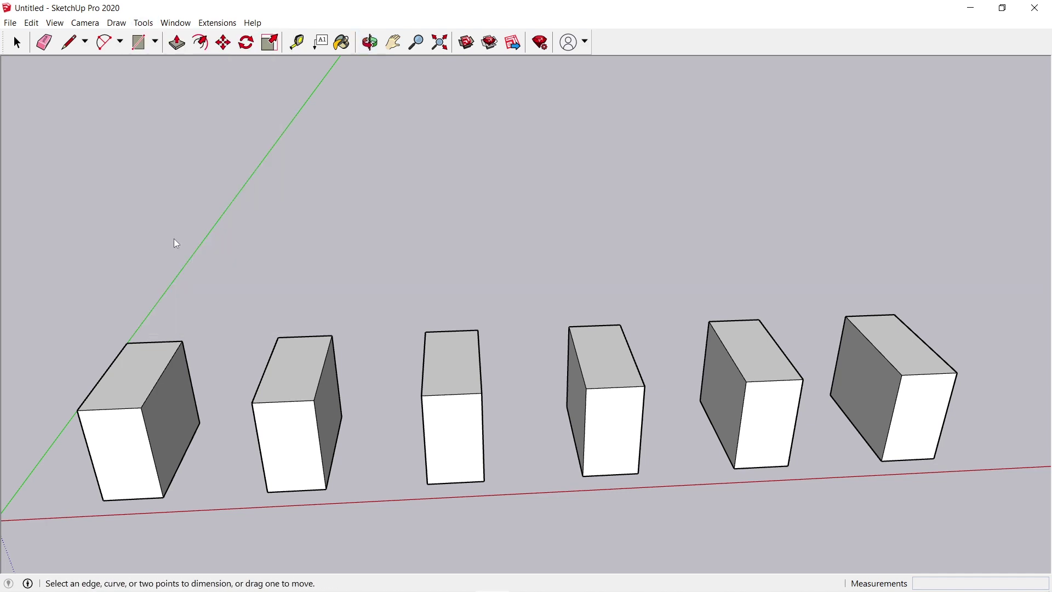
{"action": "left_click", "coordinate": [134, 500]}
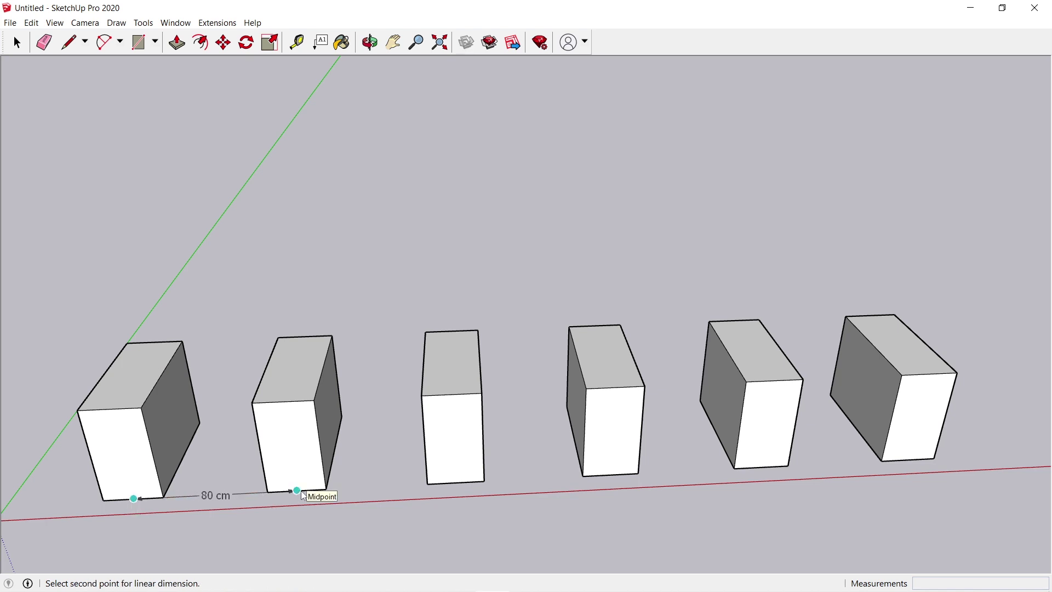
{"action": "key", "text": "Escape"}
{"action": "left_click", "coordinate": [297, 490]}
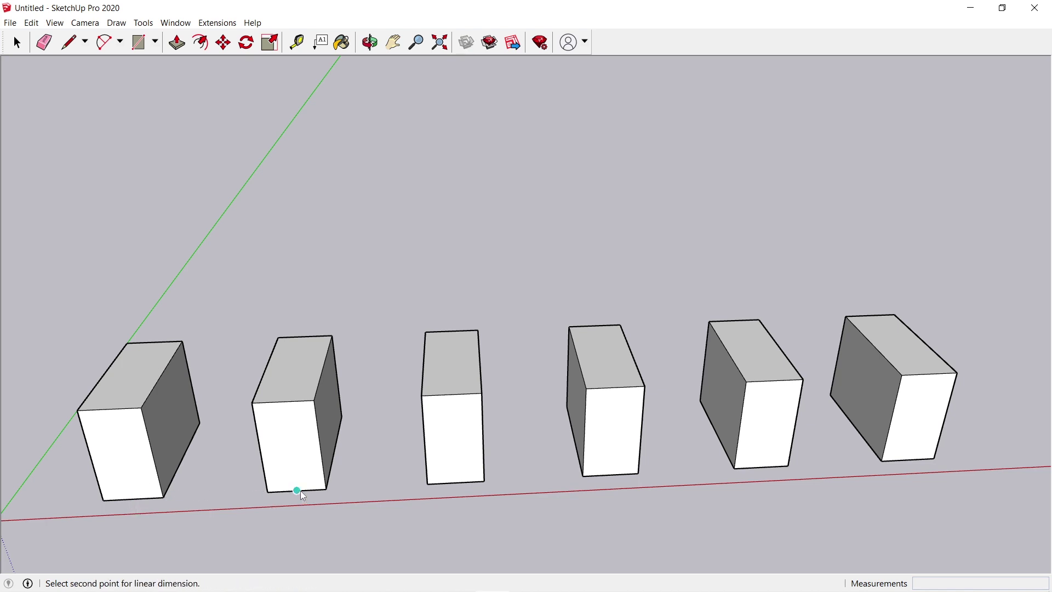
{"action": "key", "text": "Escape"}
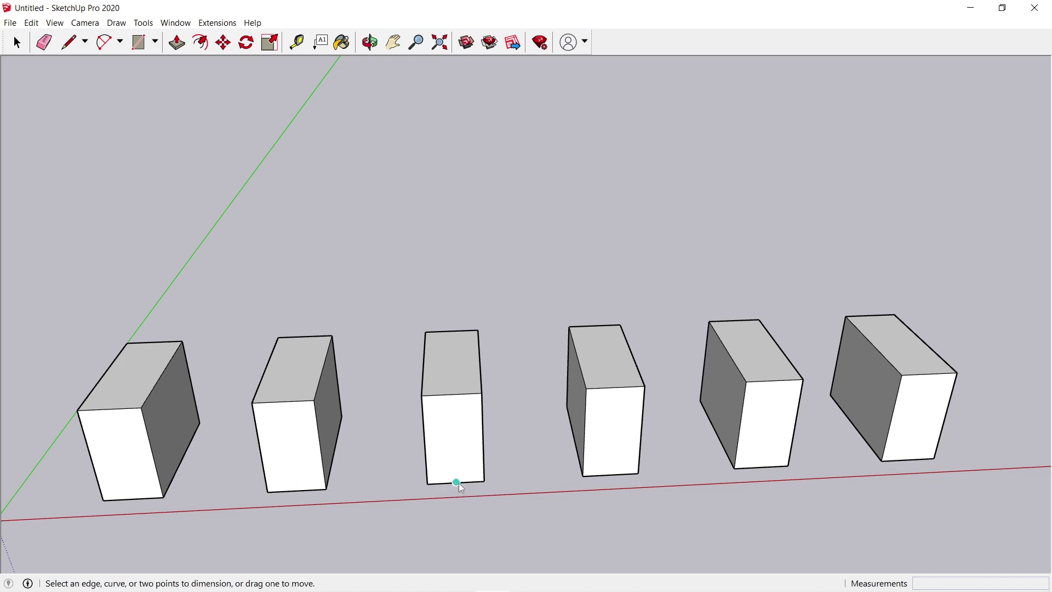
{"action": "left_click", "coordinate": [457, 482]}
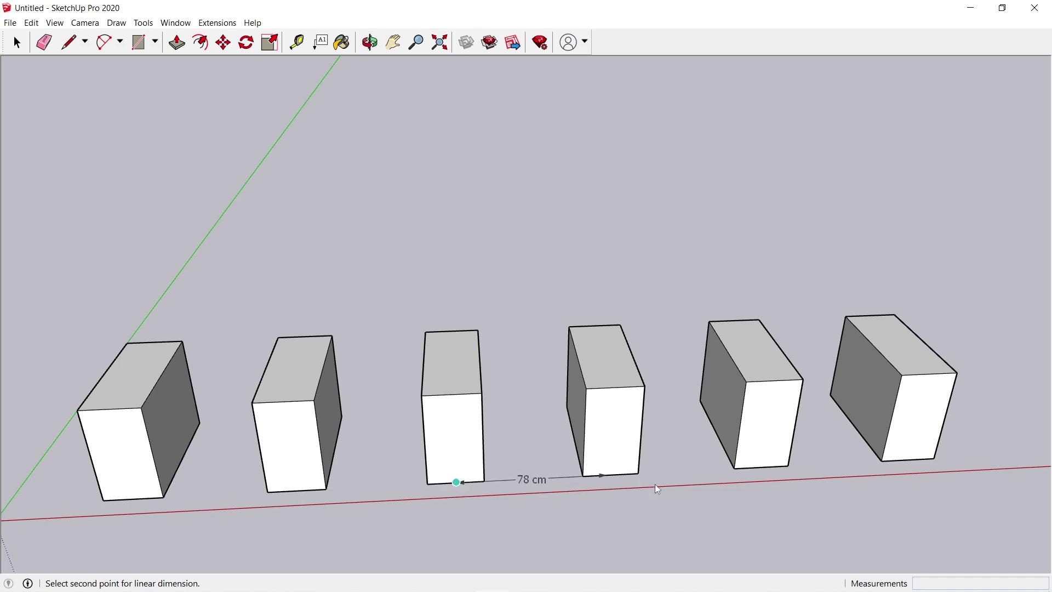
{"action": "key", "text": "Escape"}
{"action": "left_click", "coordinate": [619, 480]}
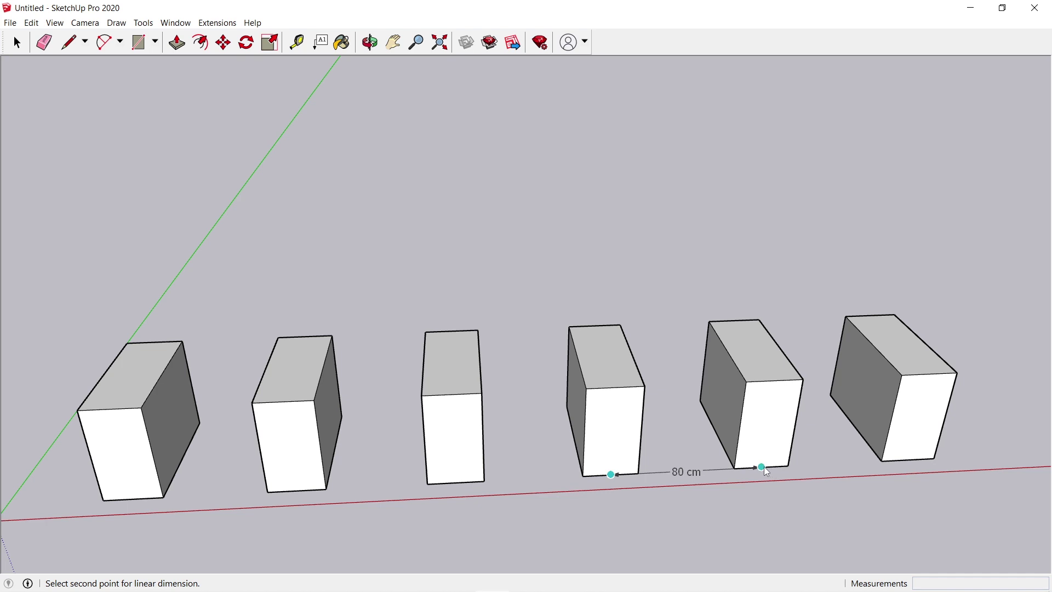
{"action": "key", "text": "Escape"}
{"action": "left_click", "coordinate": [765, 470]}
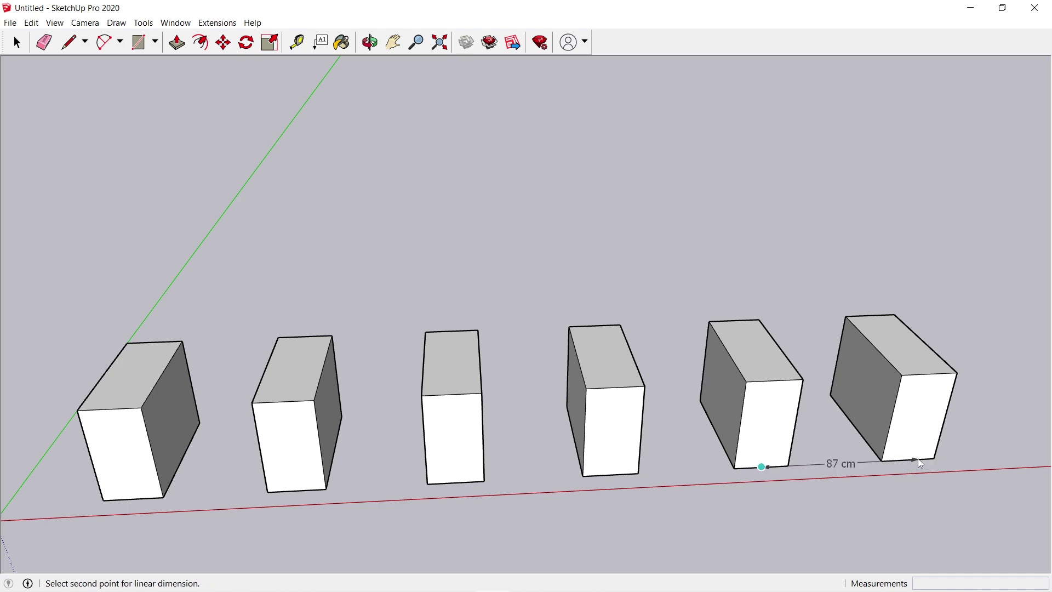
{"action": "key", "text": "Escape"}
{"action": "key", "text": "space"}
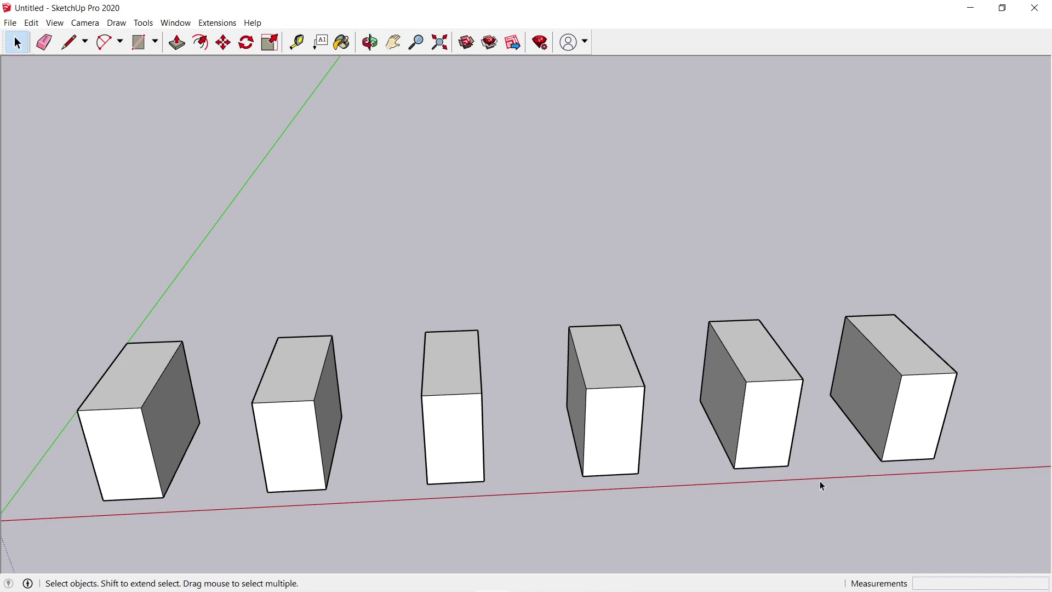
{"action": "key", "text": "o"}
Step: Select and delete all six boxes
{"action": "mouse_move", "coordinate": [728, 496]}
{"action": "left_mouse_down"}
{"action": "mouse_move", "coordinate": [747, 414]}
{"action": "mouse_move", "coordinate": [724, 437]}
{"action": "mouse_move", "coordinate": [833, 399]}
{"action": "left_mouse_up"}
{"action": "key", "text": "space"}
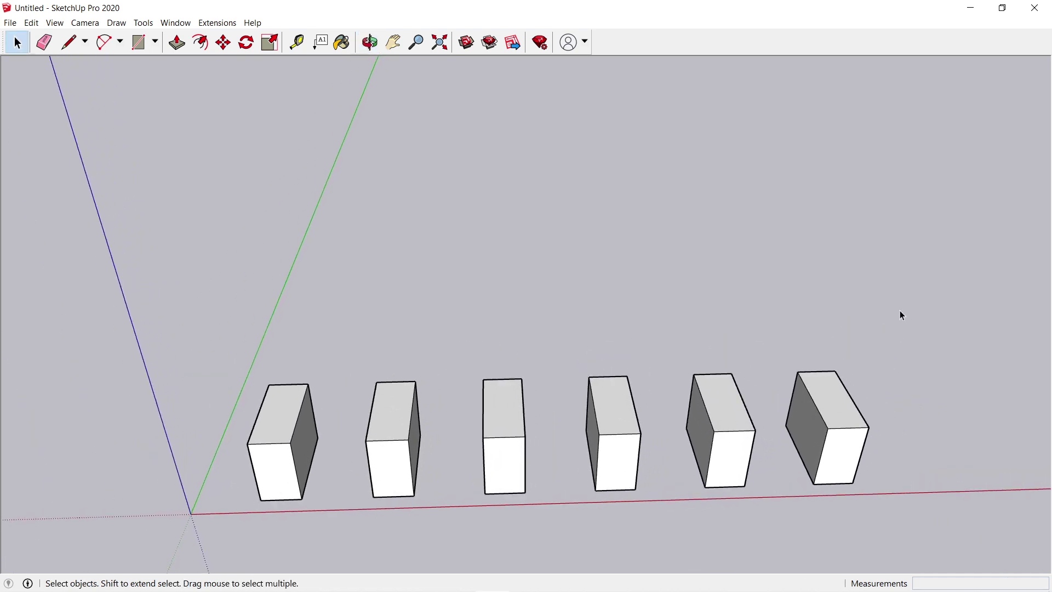
{"action": "mouse_move", "coordinate": [899, 310]}
{"action": "left_mouse_down"}
{"action": "mouse_move", "coordinate": [632, 472]}
{"action": "mouse_move", "coordinate": [338, 538]}
{"action": "mouse_move", "coordinate": [230, 550]}
{"action": "left_mouse_up"}
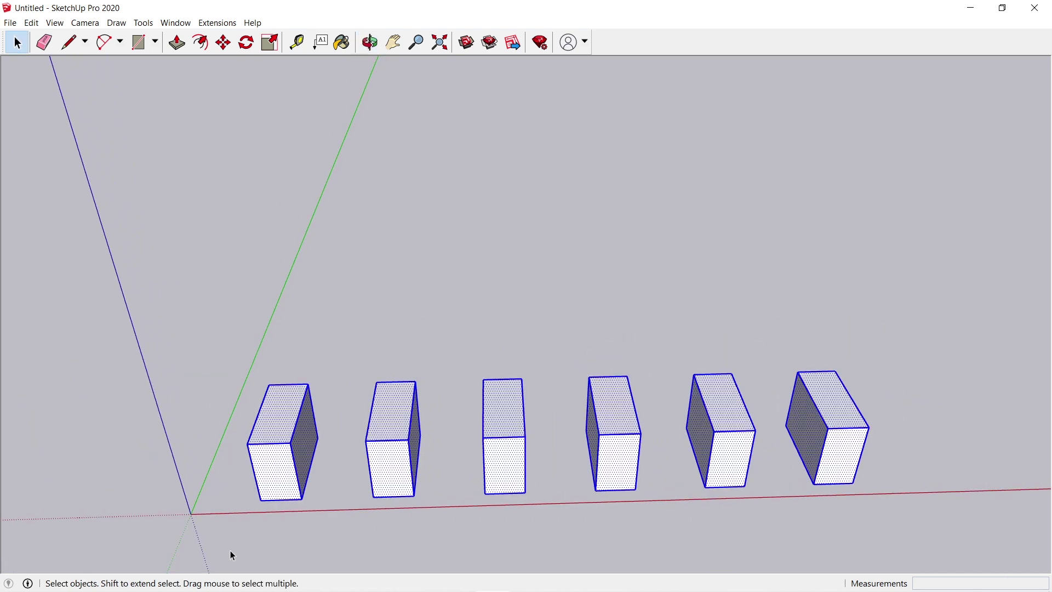
{"action": "key", "text": "Delete"}
Step: Draw a thin strip, about 15 by 55 cm, near the origin and select it
{"action": "scroll", "coordinate": [266, 482], "scroll_direction": "up", "scroll_amount": 1}
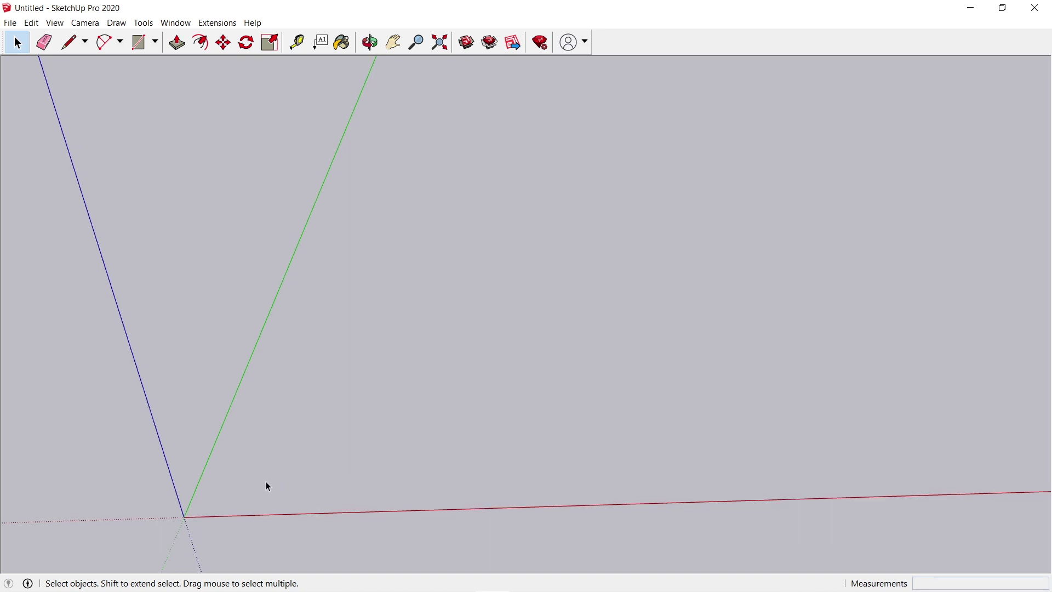
{"action": "scroll", "coordinate": [265, 483], "scroll_direction": "up", "scroll_amount": 2}
{"action": "scroll", "coordinate": [266, 482], "scroll_direction": "up", "scroll_amount": 2}
{"action": "key", "text": "r"}
{"action": "left_click", "coordinate": [269, 417]}
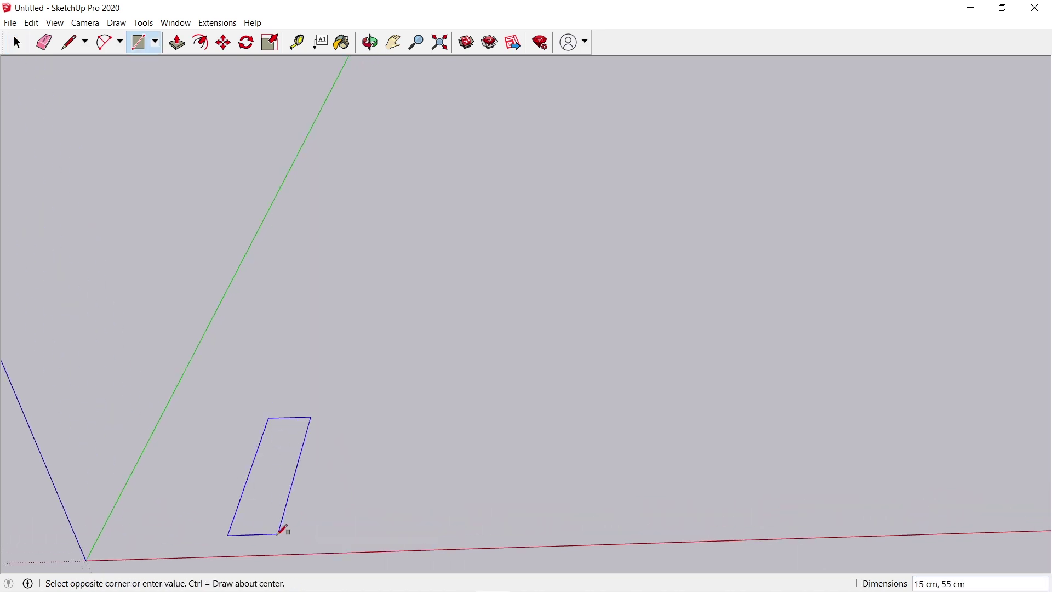
{"action": "left_click", "coordinate": [265, 527]}
{"action": "key", "text": "space"}
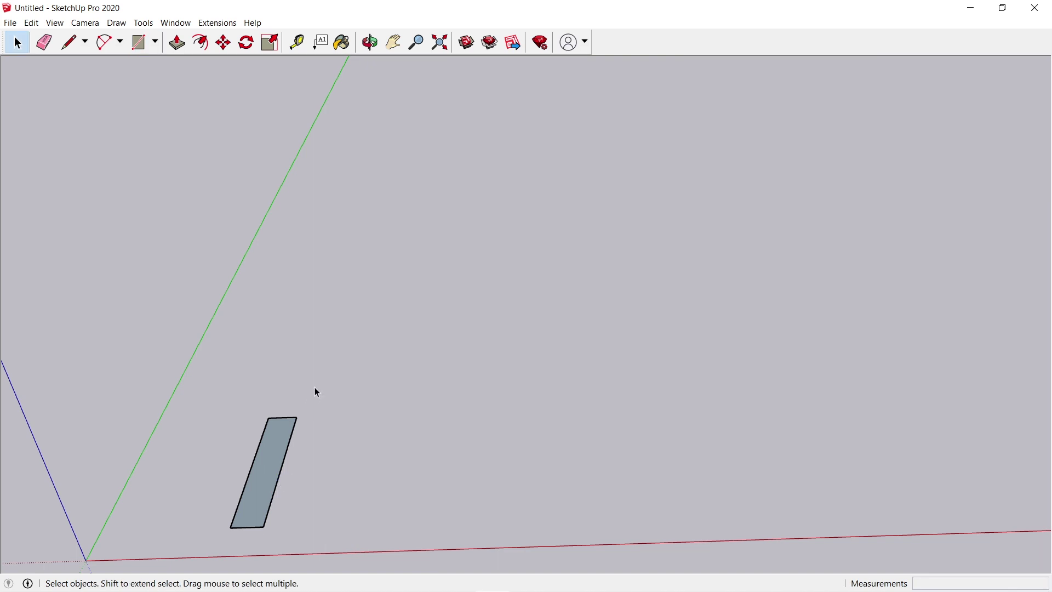
{"action": "left_click_drag", "start_coordinate": [199, 562], "coordinate": [199, 540]}
{"action": "key", "text": "m"}
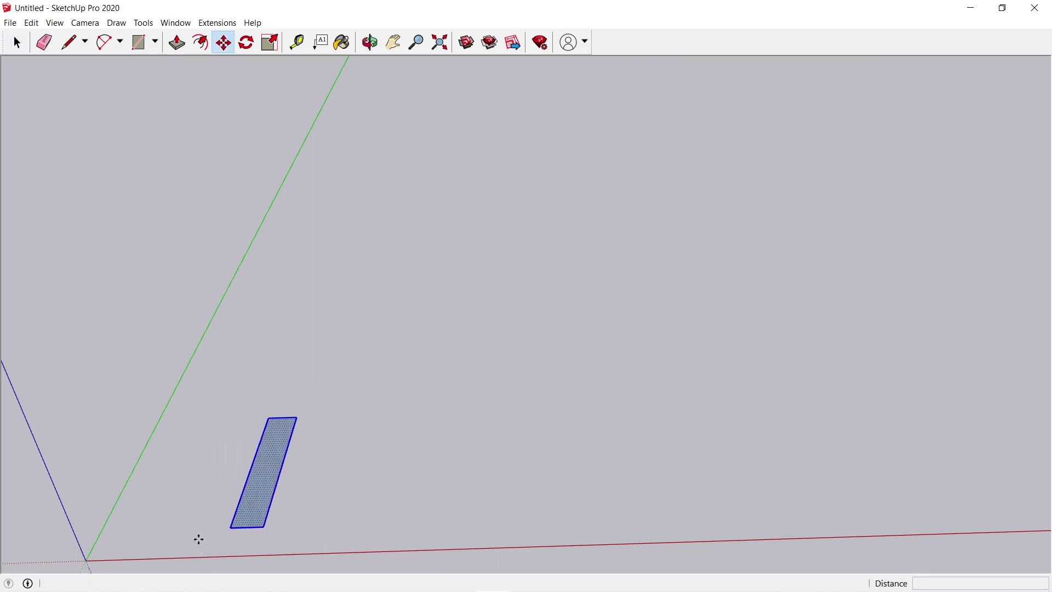
Step: Copy the strip 50 along the red axis and array it x4
{"action": "left_click", "coordinate": [248, 528]}
{"action": "key", "text": "ctrl"}
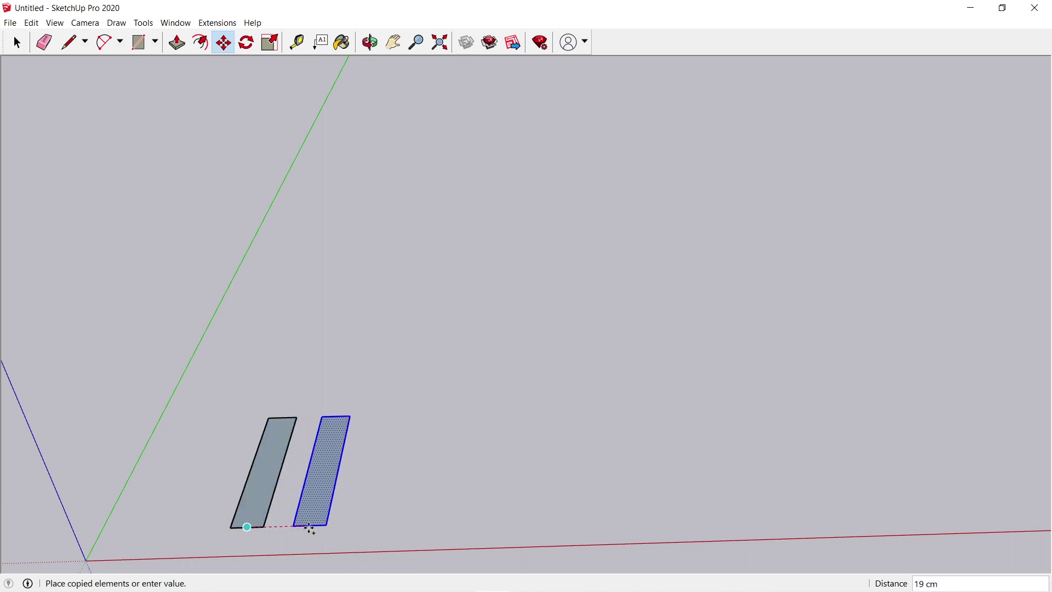
{"action": "type", "text": "50"}
{"action": "key", "text": "Return"}
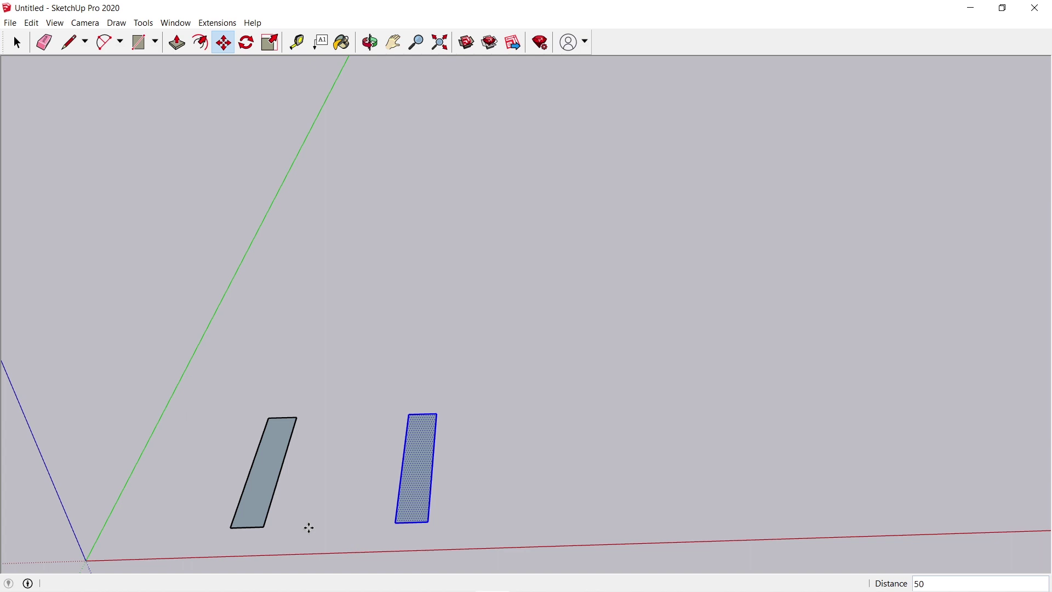
{"action": "type", "text": "x4"}
{"action": "key", "text": "Return"}
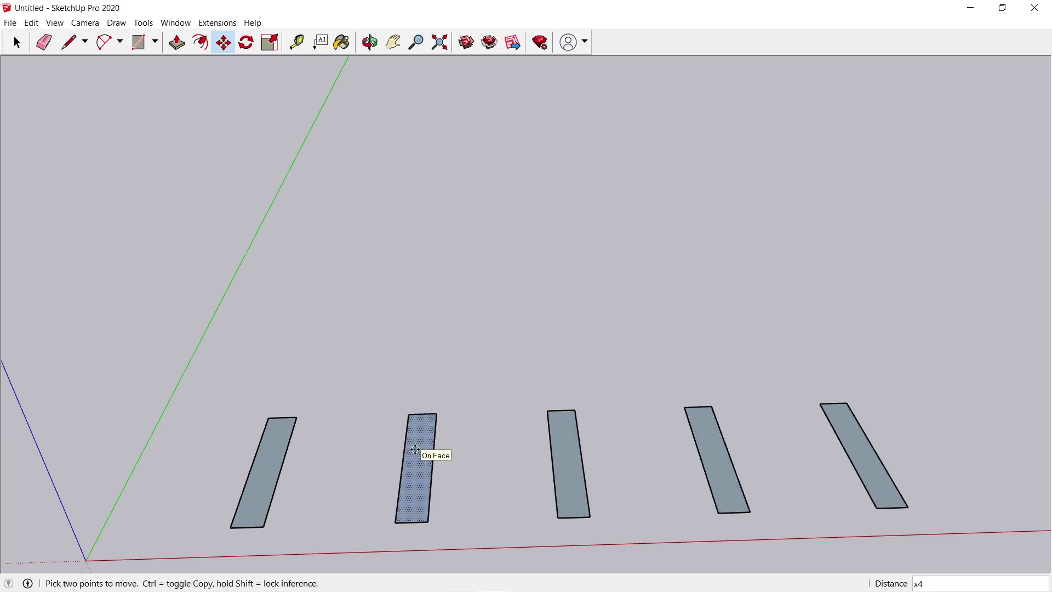
Step: Orbit to view the row, then select and delete all five strips
{"action": "key", "text": "o"}
{"action": "left_click_drag", "start_coordinate": [411, 447], "coordinate": [416, 454]}
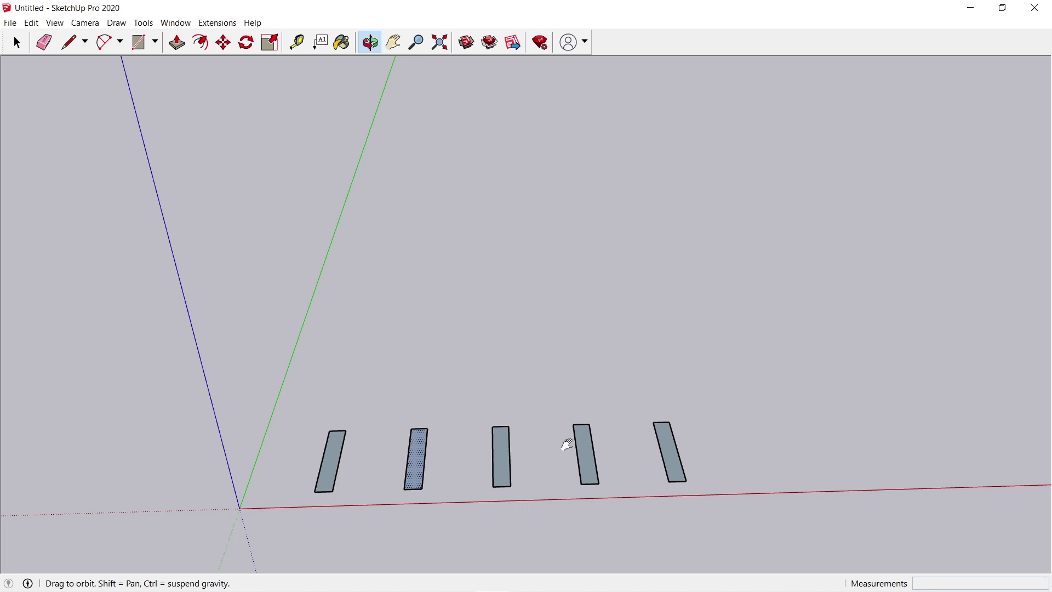
{"action": "mouse_move", "coordinate": [567, 444]}
{"action": "left_mouse_down"}
{"action": "mouse_move", "coordinate": [534, 439]}
{"action": "mouse_move", "coordinate": [531, 465]}
{"action": "left_mouse_up"}
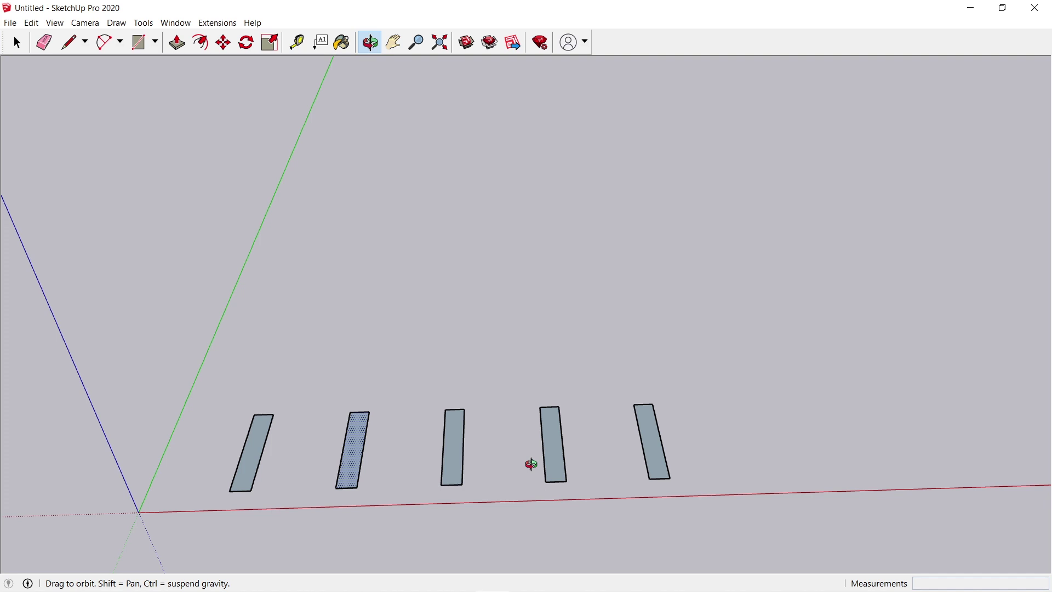
{"action": "key", "text": "space"}
{"action": "left_click", "coordinate": [711, 388]}
{"action": "mouse_move", "coordinate": [716, 364]}
{"action": "left_mouse_down"}
{"action": "mouse_move", "coordinate": [293, 538]}
{"action": "mouse_move", "coordinate": [183, 528]}
{"action": "left_mouse_up"}
{"action": "key", "text": "Delete"}
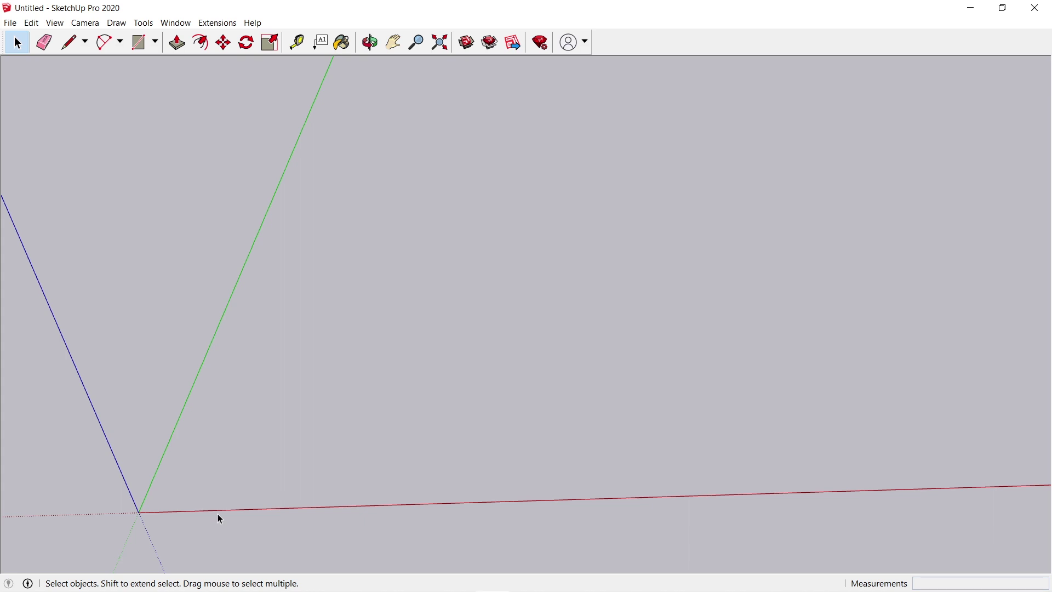
Step: Draw a rectangle about 22 by 38 cm and select it
{"action": "middle_click_drag", "start_coordinate": [235, 491], "coordinate": [217, 430]}
{"action": "key", "text": "r"}
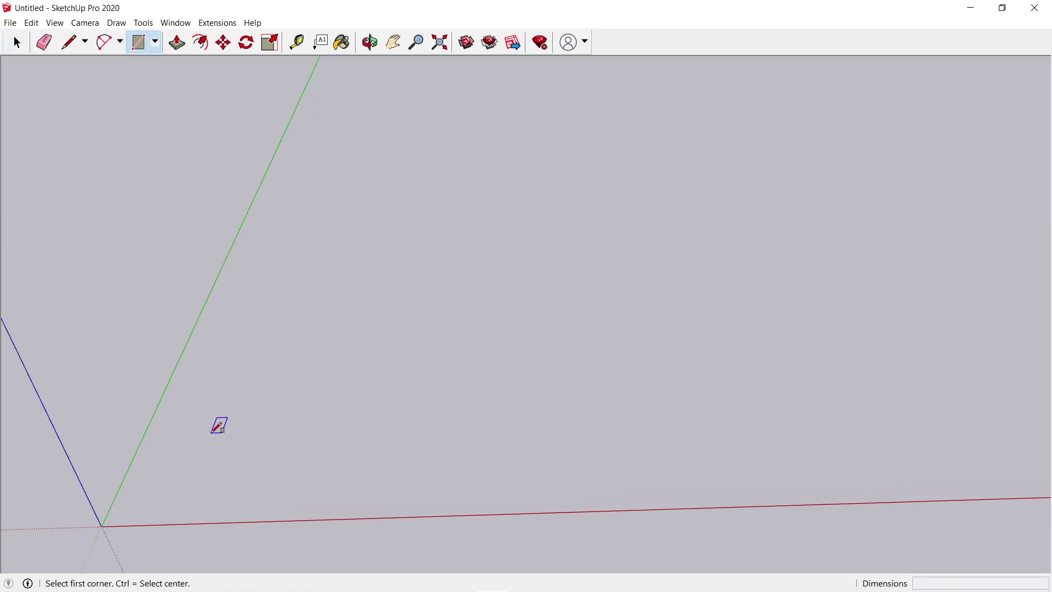
{"action": "left_click", "coordinate": [211, 433]}
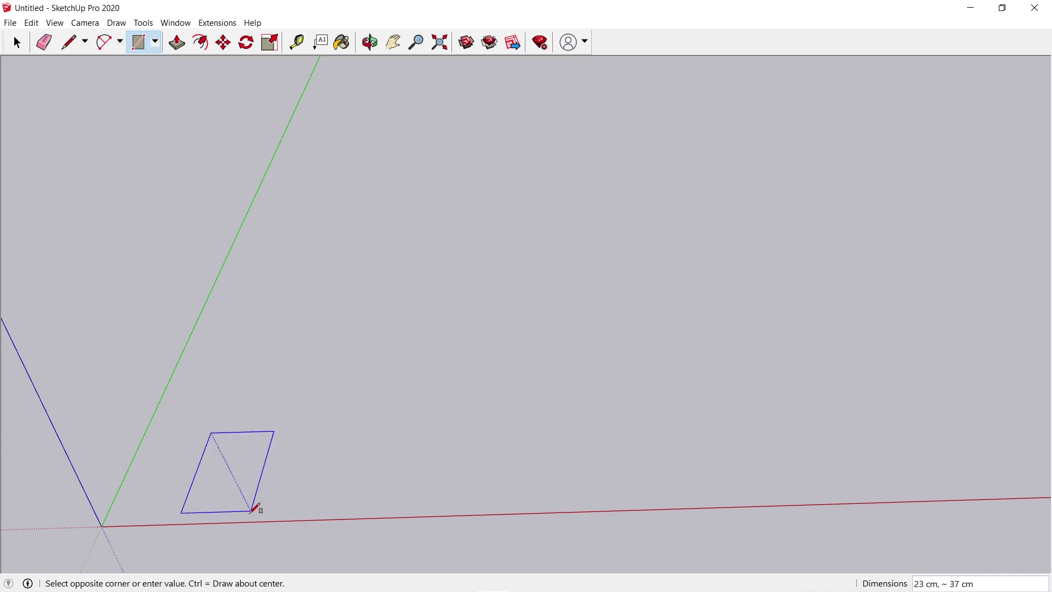
{"action": "left_click", "coordinate": [250, 514]}
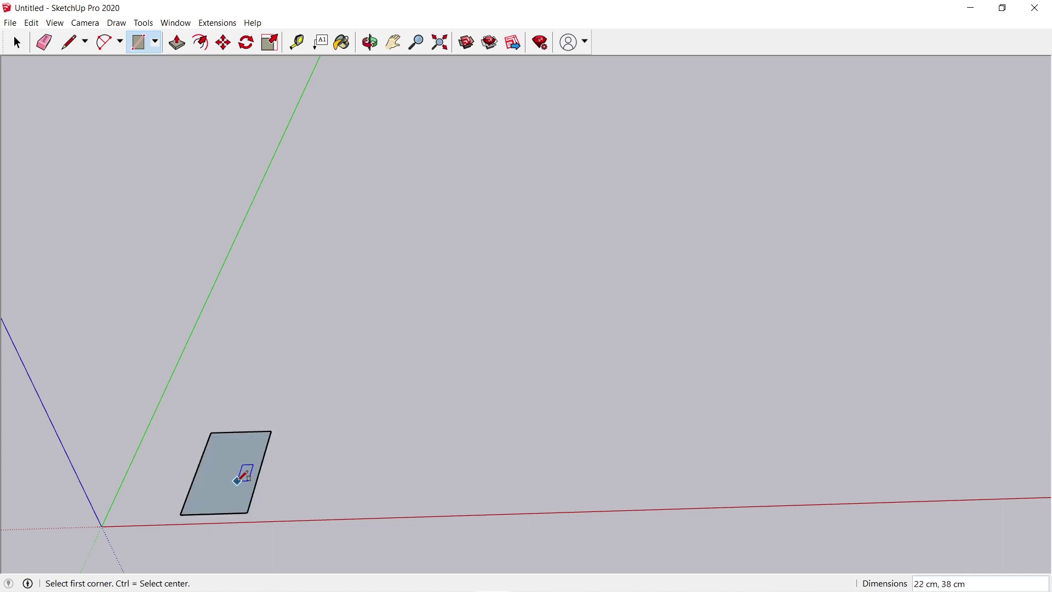
{"action": "key", "text": "space"}
{"action": "left_click_drag", "start_coordinate": [308, 386], "coordinate": [180, 534]}
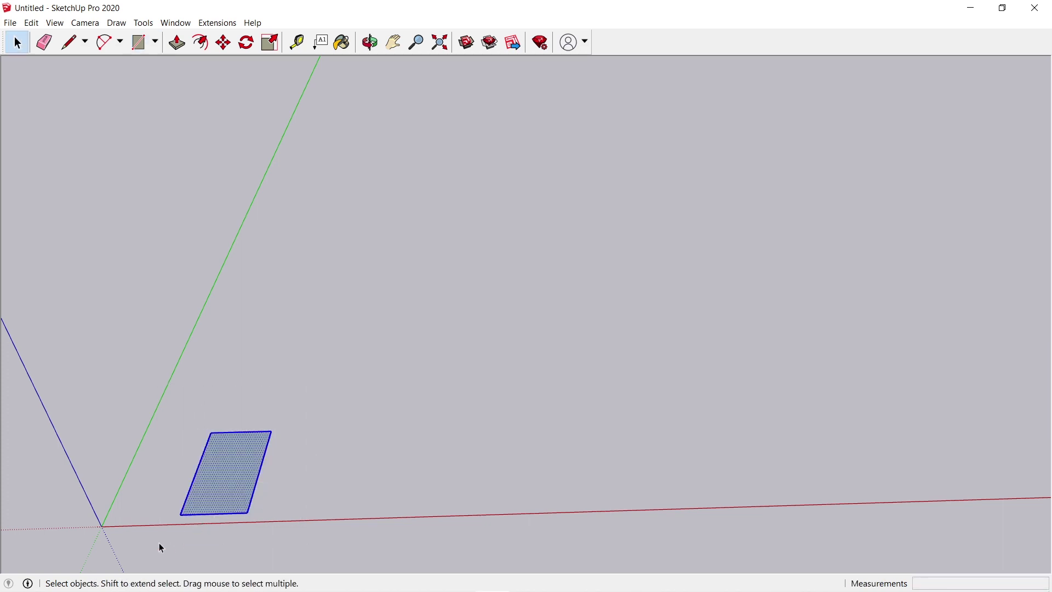
Step: Copy the rectangle 300 cm along the red axis and orbit to view both
{"action": "key", "text": "m"}
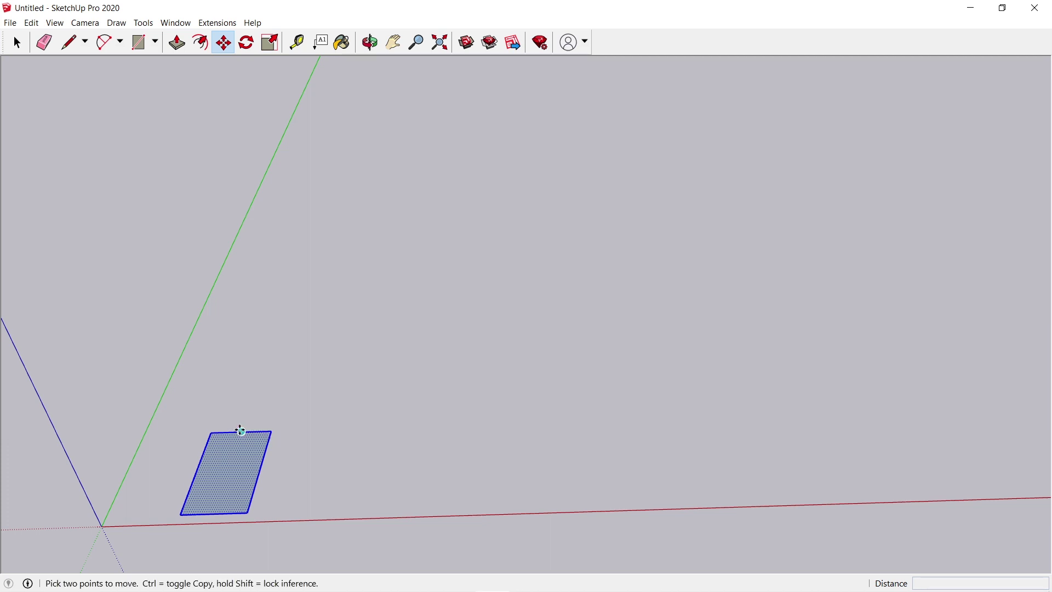
{"action": "left_click", "coordinate": [242, 431]}
{"action": "key", "text": "ctrl"}
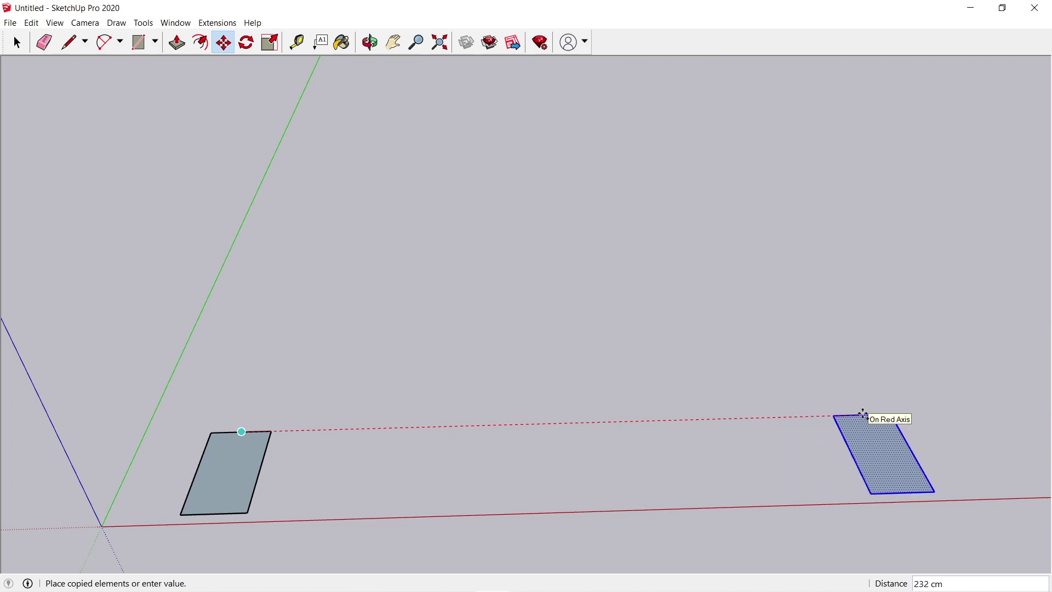
{"action": "type", "text": "300"}
{"action": "key", "text": "Return"}
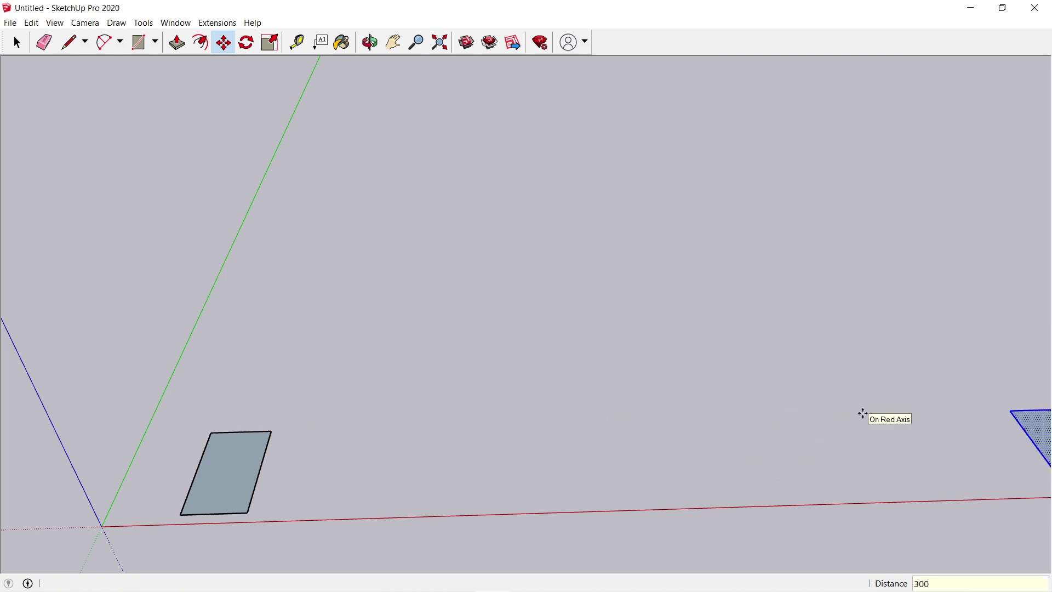
{"action": "scroll", "coordinate": [581, 417], "scroll_direction": "down", "scroll_amount": 2}
{"action": "key", "text": "o"}
{"action": "left_click_drag", "start_coordinate": [634, 441], "coordinate": [577, 461]}
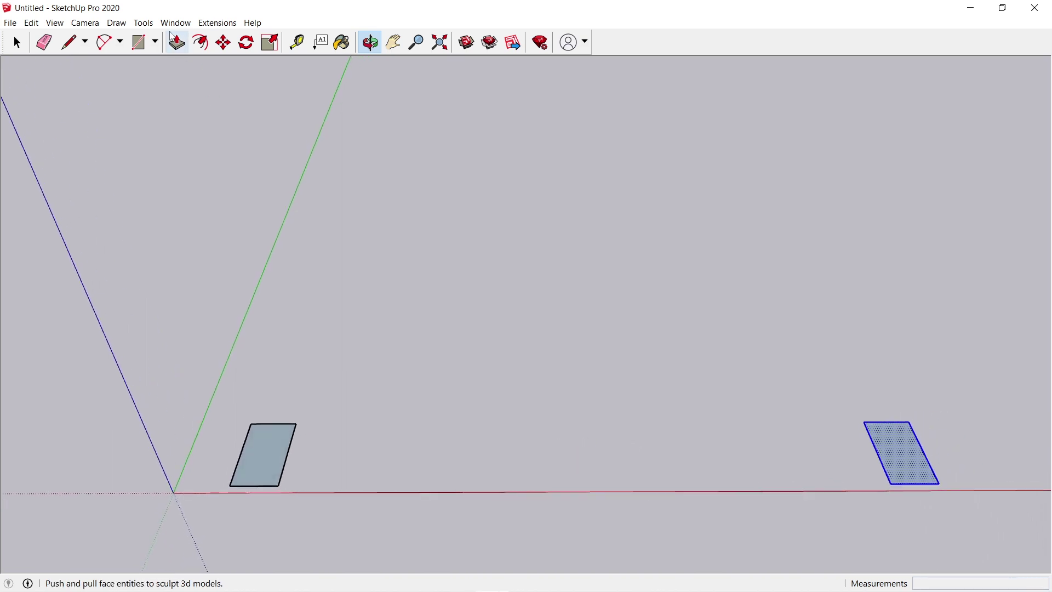
Step: Dimension the 300 cm spacing between the two rectangles' top edges, placed above them
{"action": "left_click", "coordinate": [144, 23]}
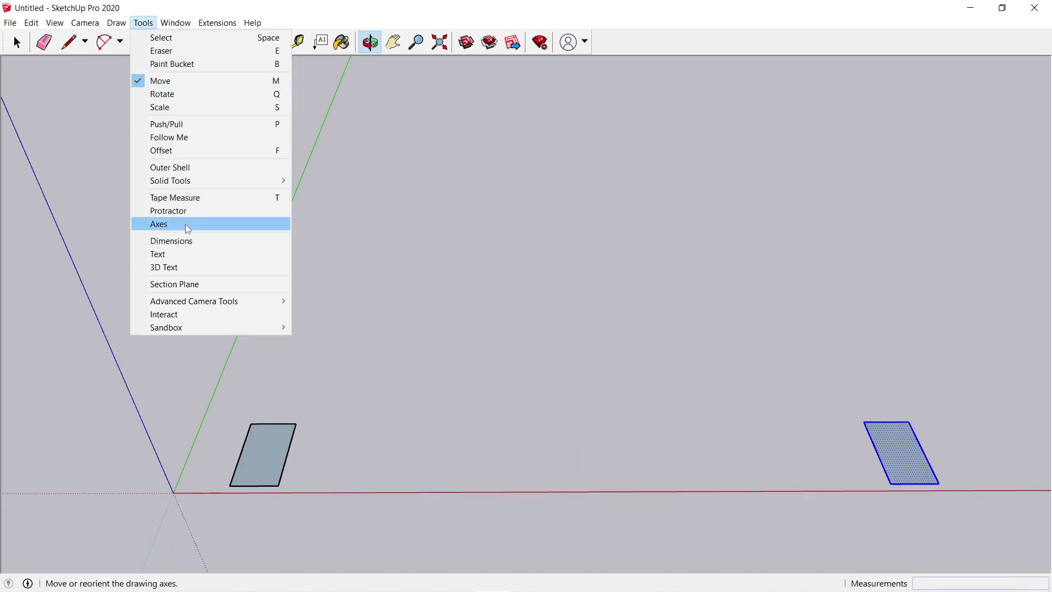
{"action": "left_click", "coordinate": [188, 240]}
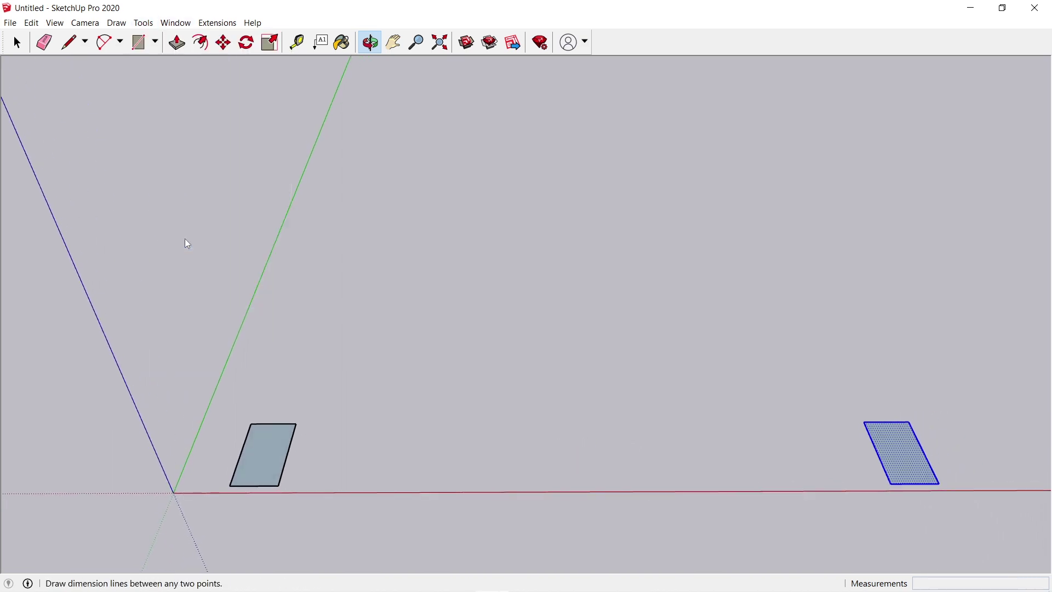
{"action": "left_click", "coordinate": [274, 426]}
{"action": "left_click", "coordinate": [885, 421]}
{"action": "left_click", "coordinate": [872, 385]}
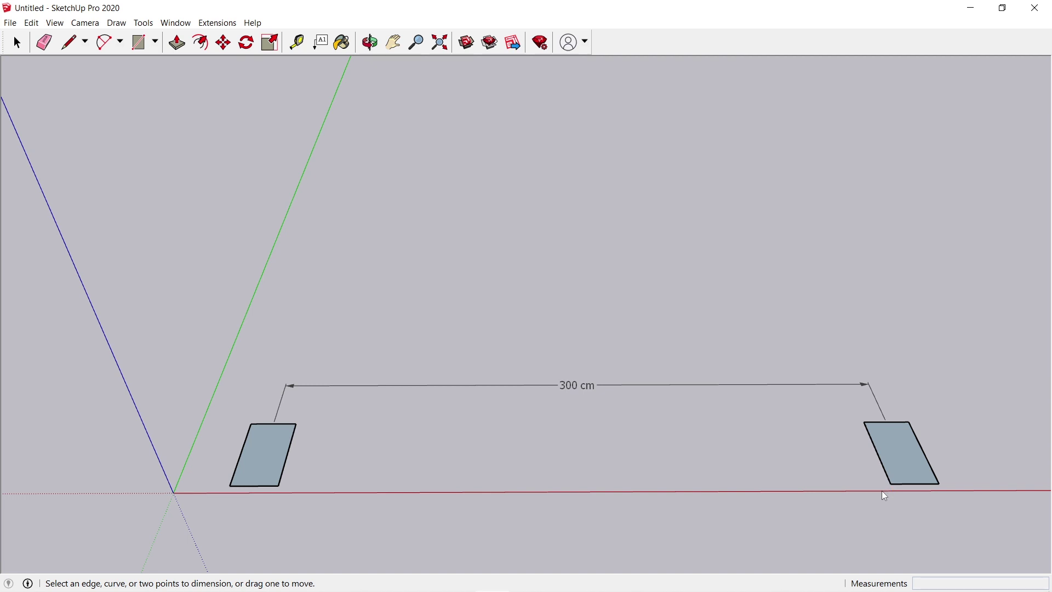
{"action": "key", "text": "space"}
Step: Delete the right-hand rectangle and its leftover edge
{"action": "left_click_drag", "start_coordinate": [952, 499], "coordinate": [848, 422]}
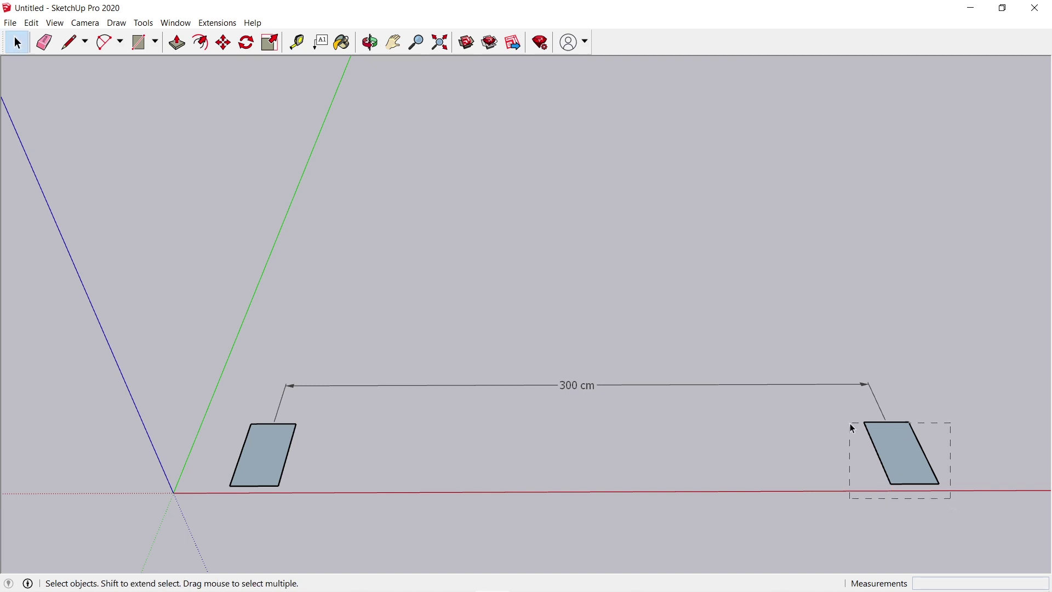
{"action": "key", "text": "Delete"}
{"action": "key", "text": "e"}
{"action": "left_click", "coordinate": [904, 422]}
{"action": "key", "text": "space"}
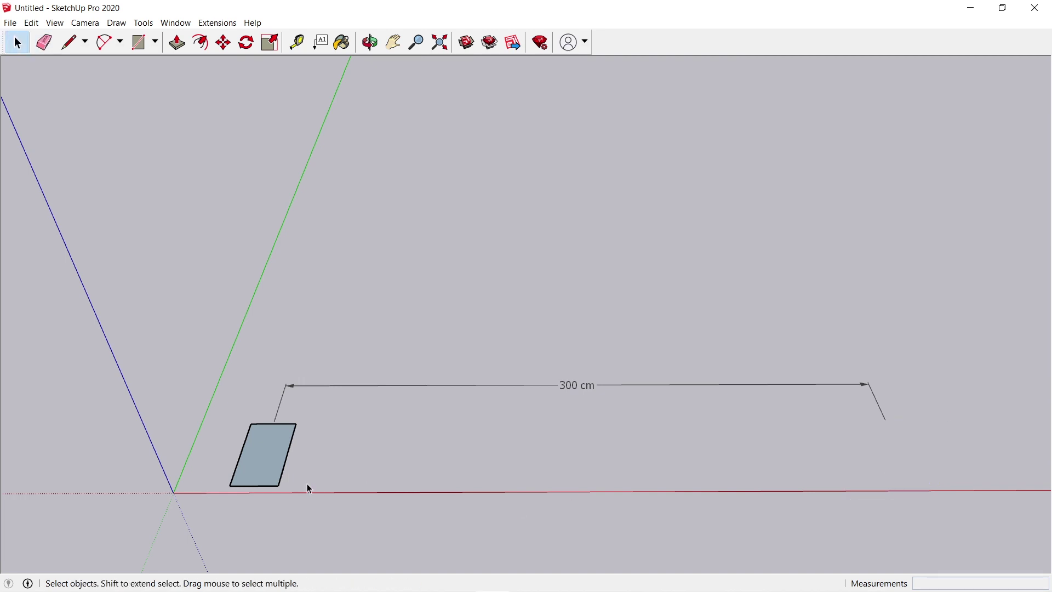
Step: Select the left rectangle with its edges, excluding the 300 cm dimension
{"action": "left_click_drag", "start_coordinate": [301, 494], "coordinate": [231, 423]}
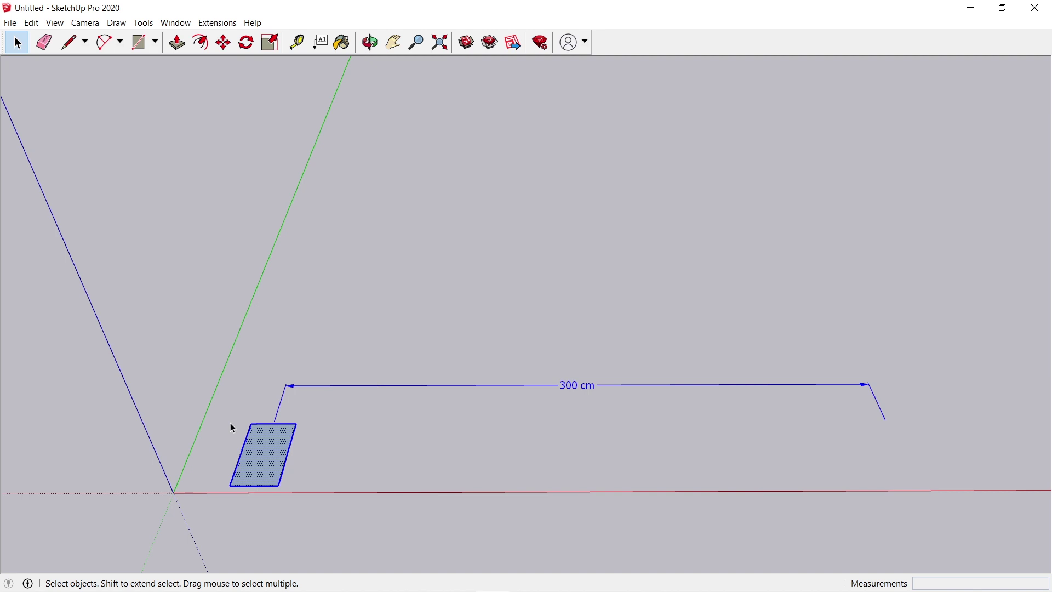
{"action": "left_click", "coordinate": [274, 427]}
{"action": "key", "text": "ctrl+a"}
{"action": "left_click", "coordinate": [315, 386], "text": "shift"}
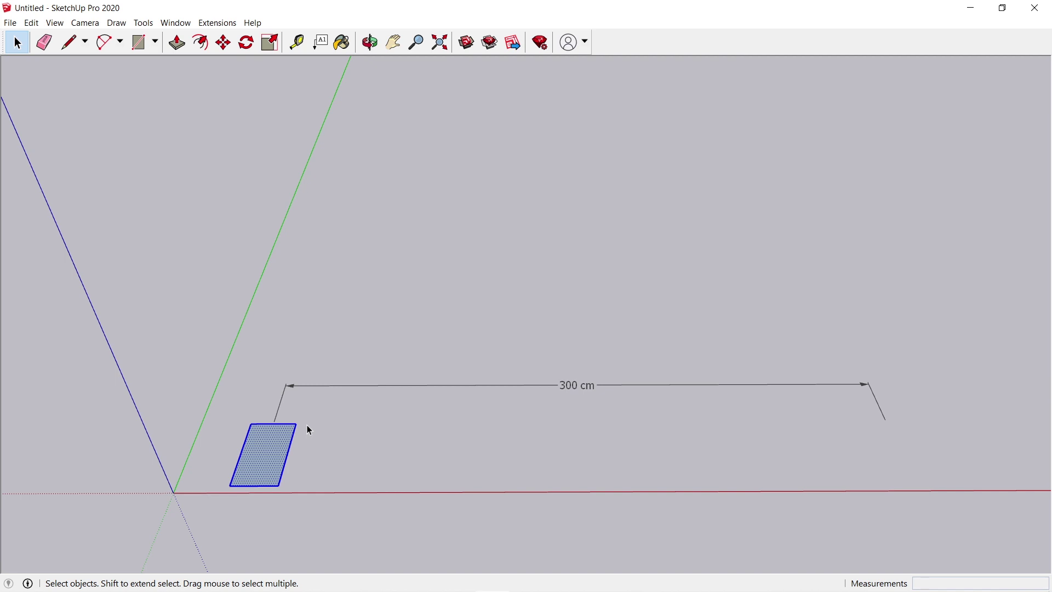
{"action": "key", "text": "m"}
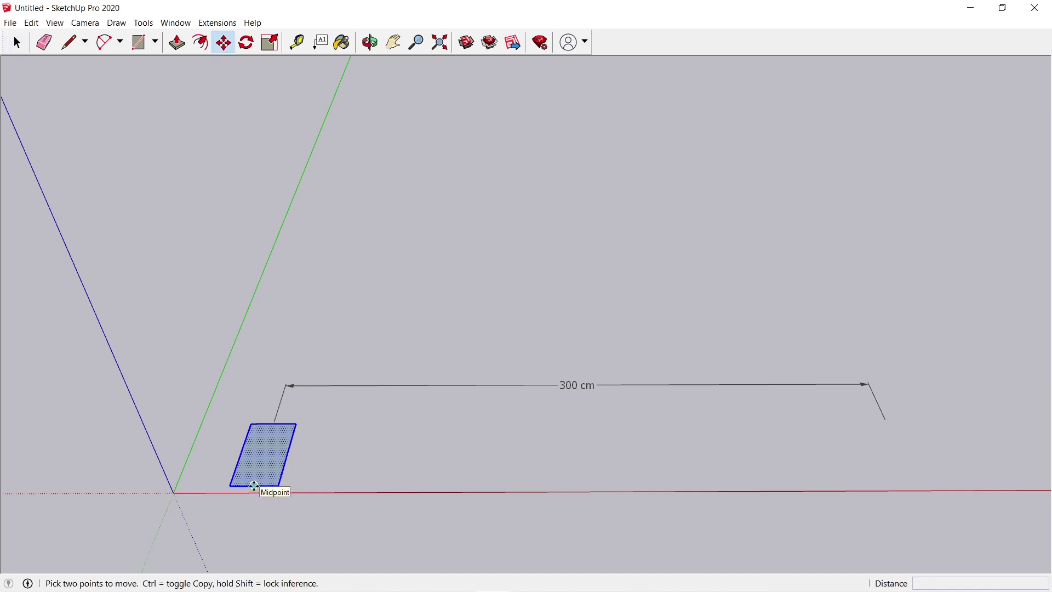
Step: Copy the face 300 cm away, then divide the span with /6 into evenly spaced copies
{"action": "left_click", "coordinate": [255, 486]}
{"action": "key", "text": "ctrl"}
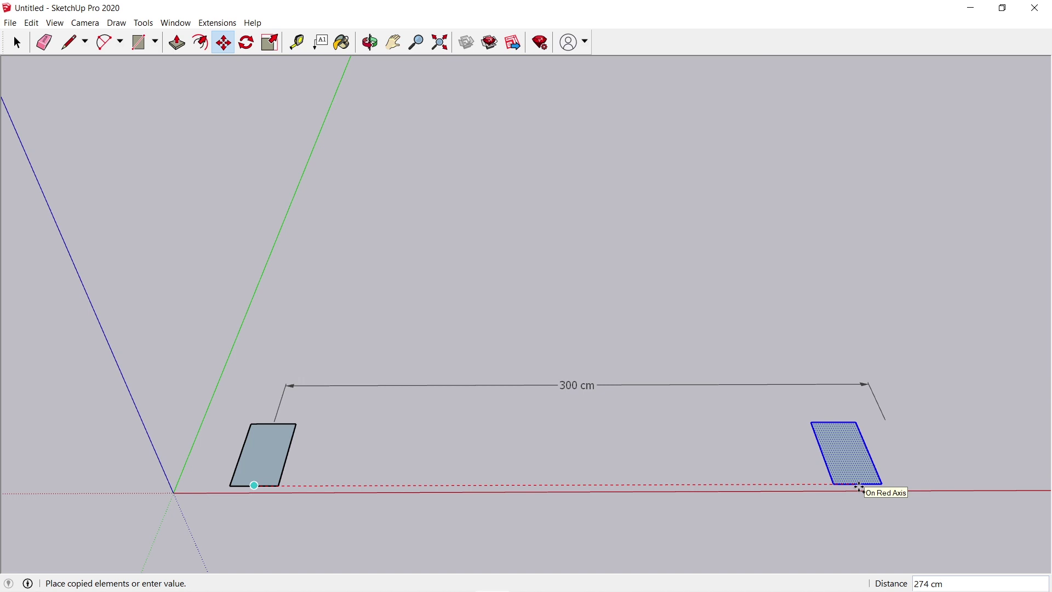
{"action": "type", "text": "300"}
{"action": "key", "text": "Return"}
{"action": "type", "text": "/"}
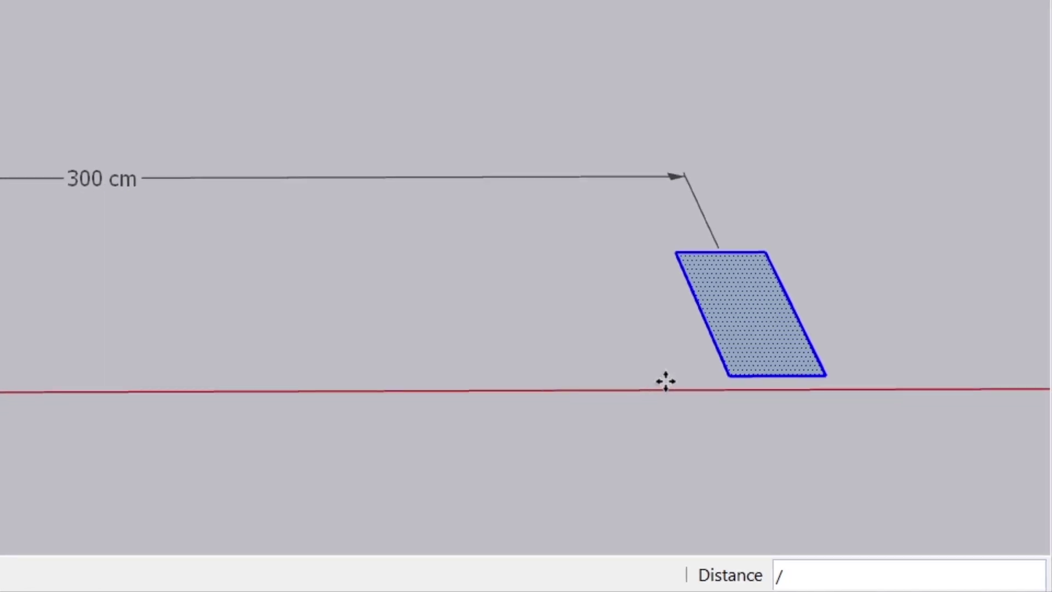
{"action": "type", "text": "6"}
{"action": "key", "text": "Return"}
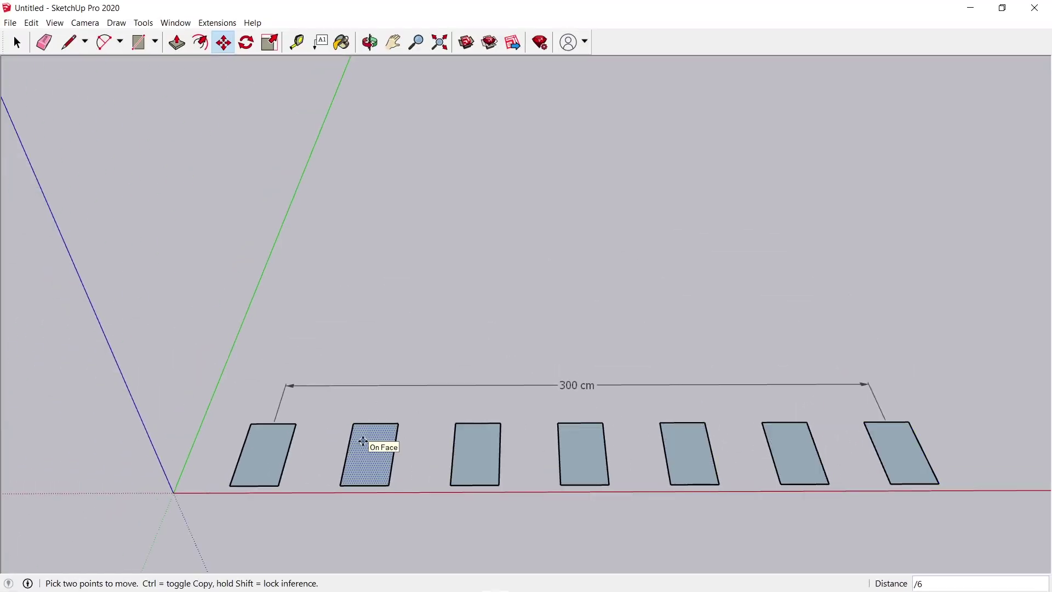
{"action": "key", "text": "space"}
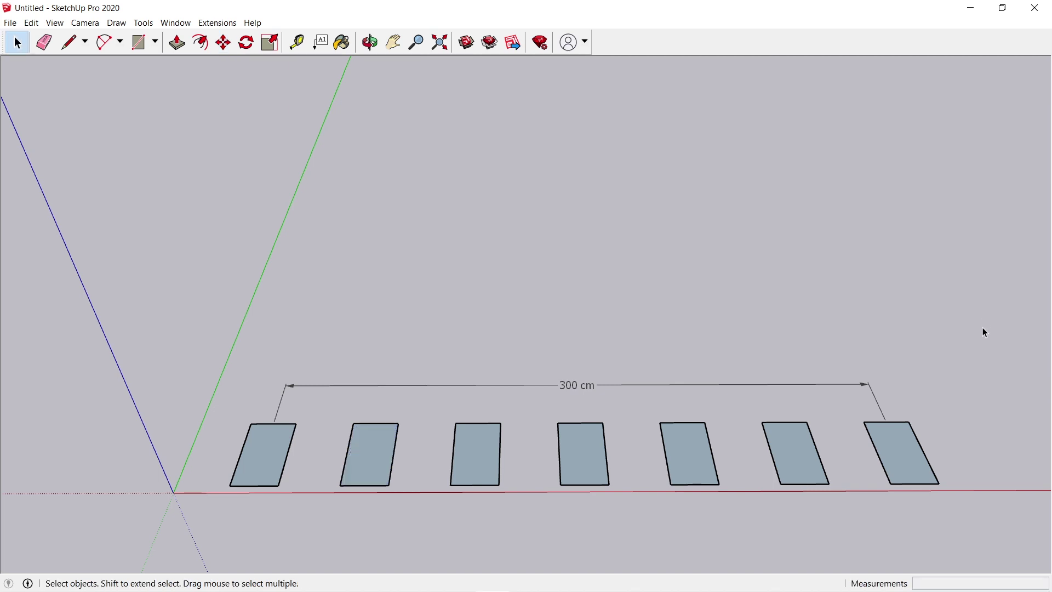
Step: Delete the seven faces and dimension, then draw a 300 by 50 cm rectangle on the red axis
{"action": "mouse_move", "coordinate": [983, 321]}
{"action": "left_mouse_down"}
{"action": "mouse_move", "coordinate": [324, 551]}
{"action": "mouse_move", "coordinate": [166, 540]}
{"action": "left_mouse_up"}
{"action": "key", "text": "Delete"}
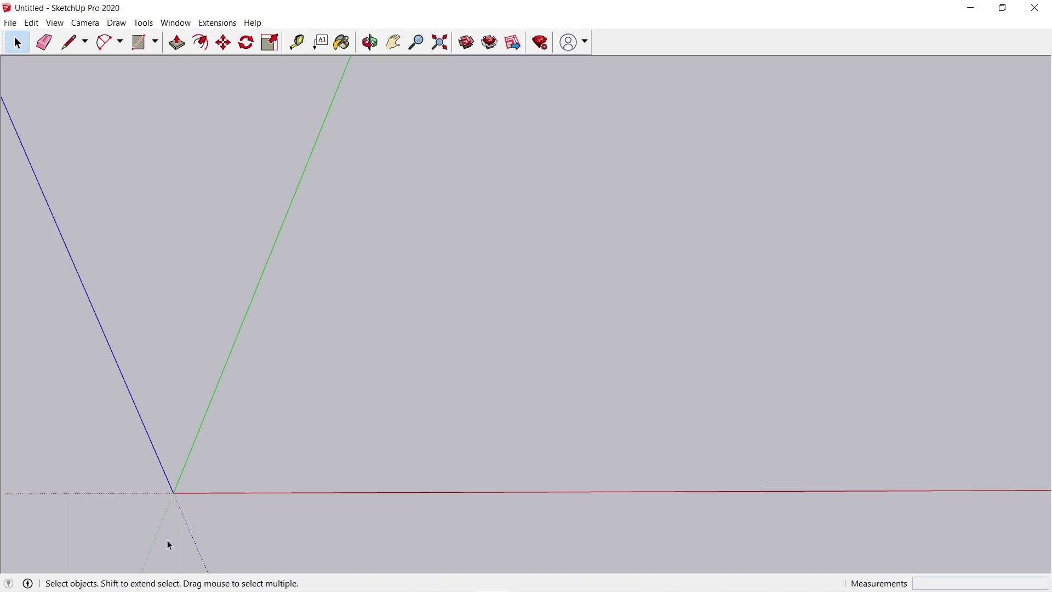
{"action": "key", "text": "r"}
{"action": "left_click", "coordinate": [284, 418]}
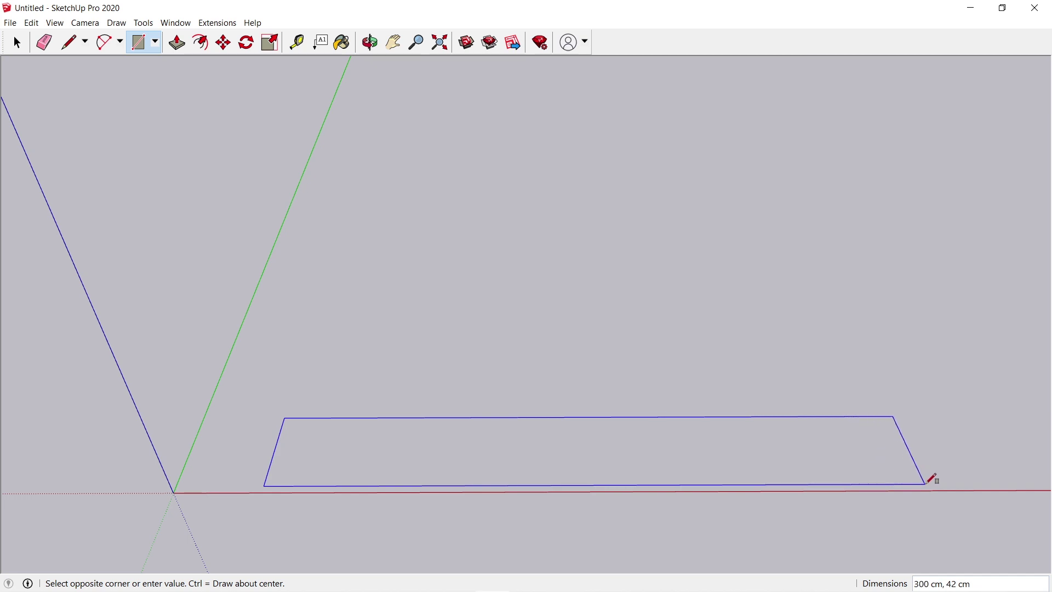
{"action": "type", "text": "300,50"}
{"action": "key", "text": "Return"}
Step: Orbit closer and dimension the rectangle's top edge, placing the 300 cm label above it
{"action": "key", "text": "o"}
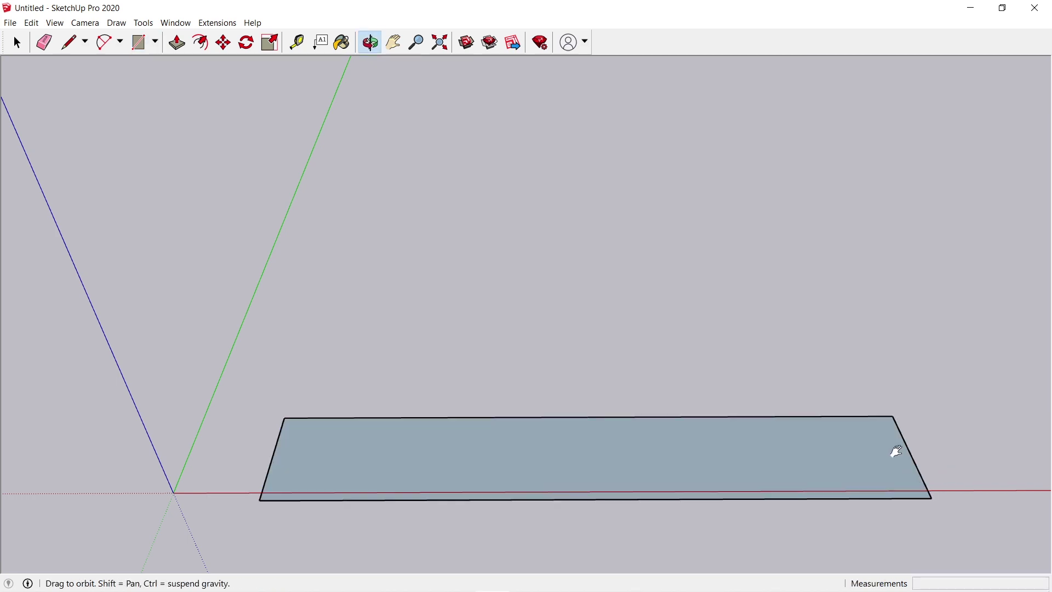
{"action": "mouse_move", "coordinate": [893, 451]}
{"action": "left_mouse_down"}
{"action": "mouse_move", "coordinate": [820, 364]}
{"action": "mouse_move", "coordinate": [657, 296]}
{"action": "left_mouse_up"}
{"action": "left_click", "coordinate": [143, 22]}
{"action": "left_click", "coordinate": [159, 227]}
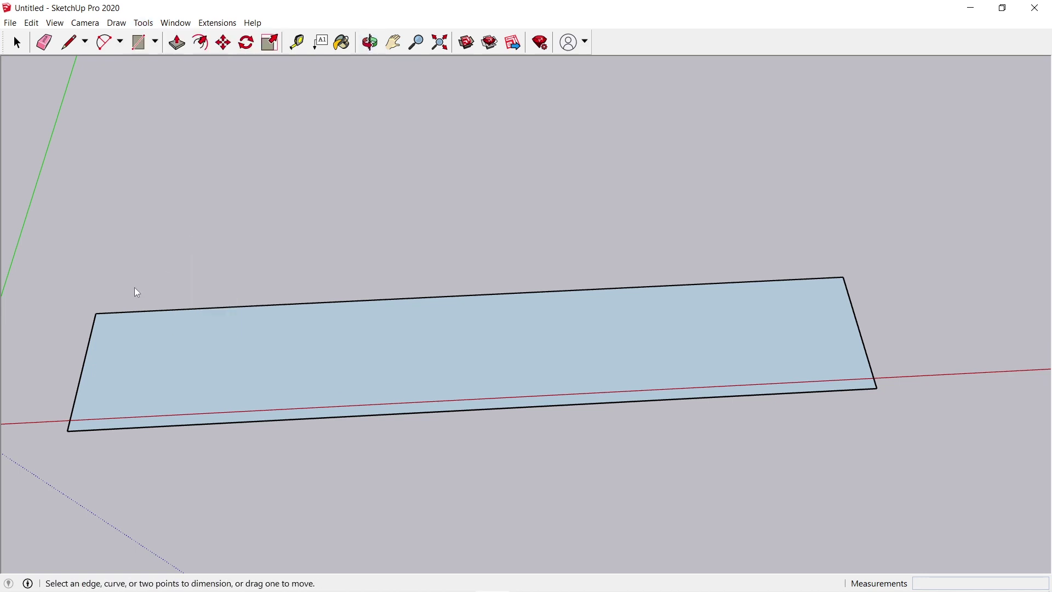
{"action": "left_click", "coordinate": [96, 313]}
{"action": "left_click", "coordinate": [844, 276]}
{"action": "left_click", "coordinate": [831, 254]}
{"action": "key", "text": "m"}
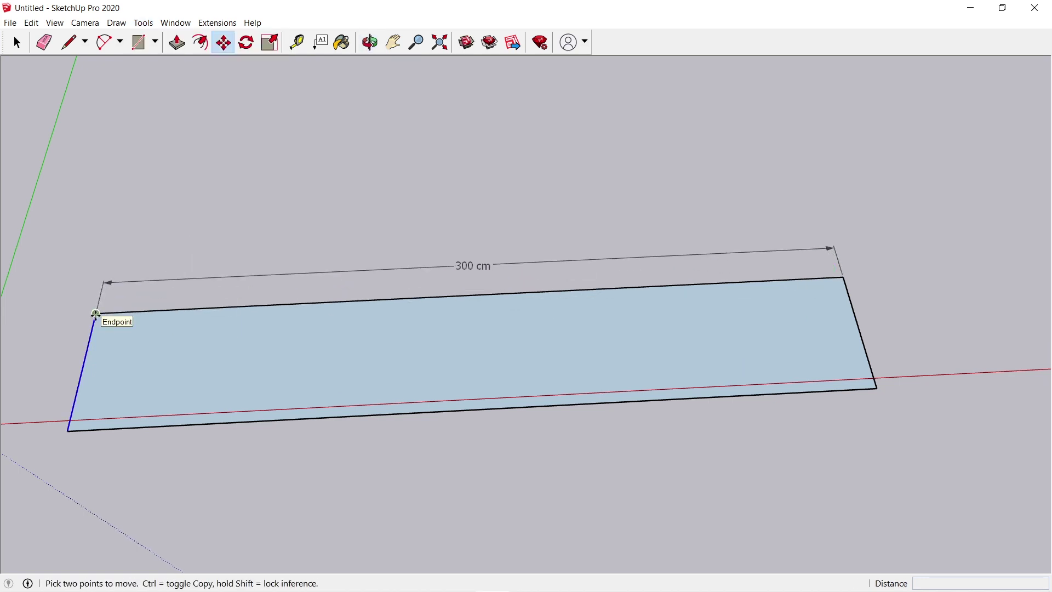
{"action": "key", "text": "space"}
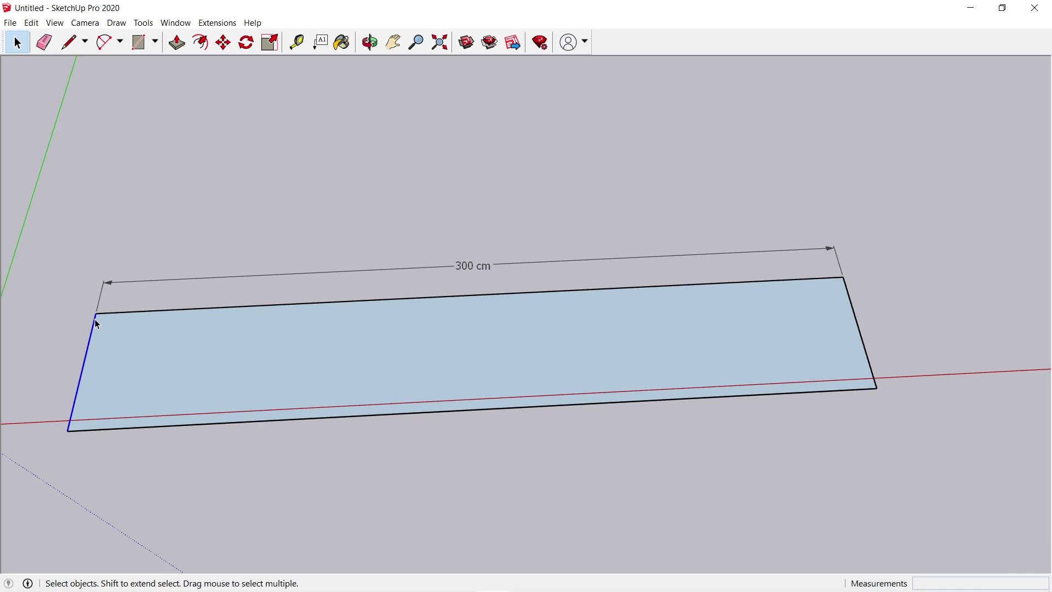
Step: Move-copy the left edge to the right end with /7, making seven equal strips across the 300 cm rectangle
{"action": "key", "text": "m"}
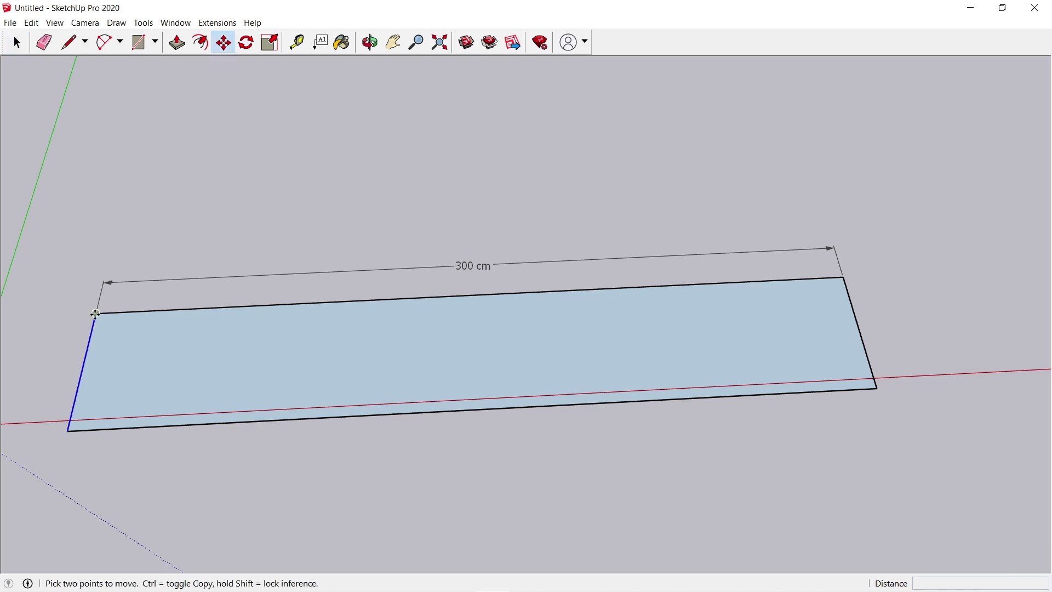
{"action": "left_click", "coordinate": [95, 313]}
{"action": "key", "text": "ctrl"}
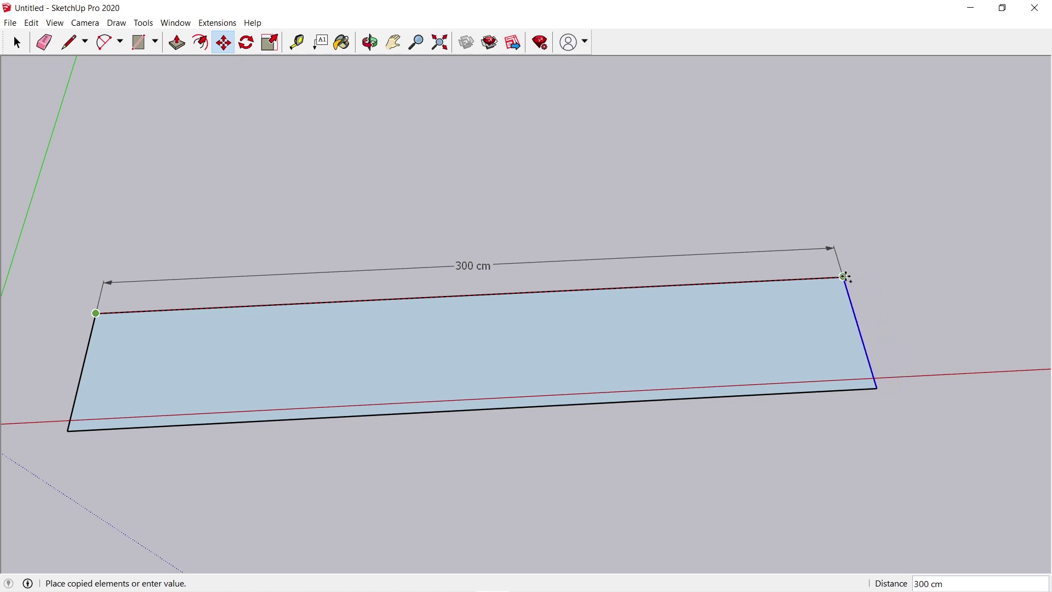
{"action": "left_click", "coordinate": [845, 277]}
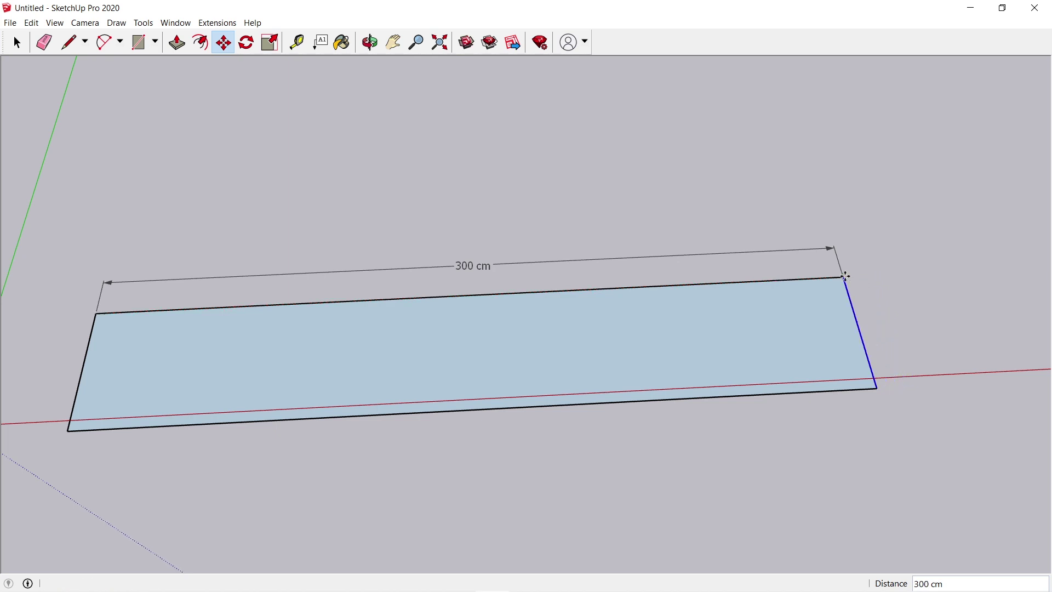
{"action": "type", "text": "/"}
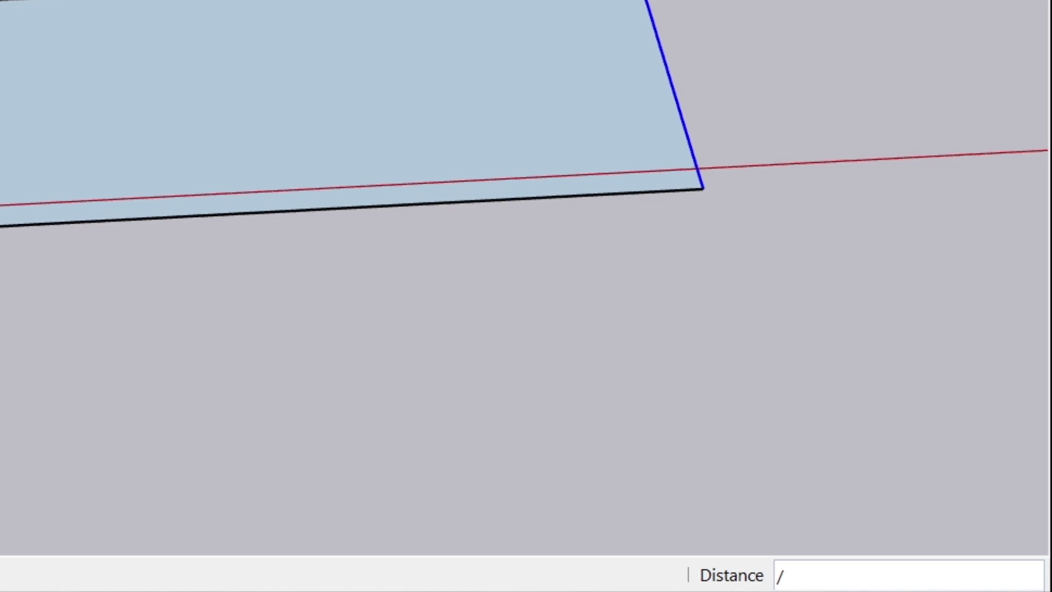
{"action": "type", "text": "7"}
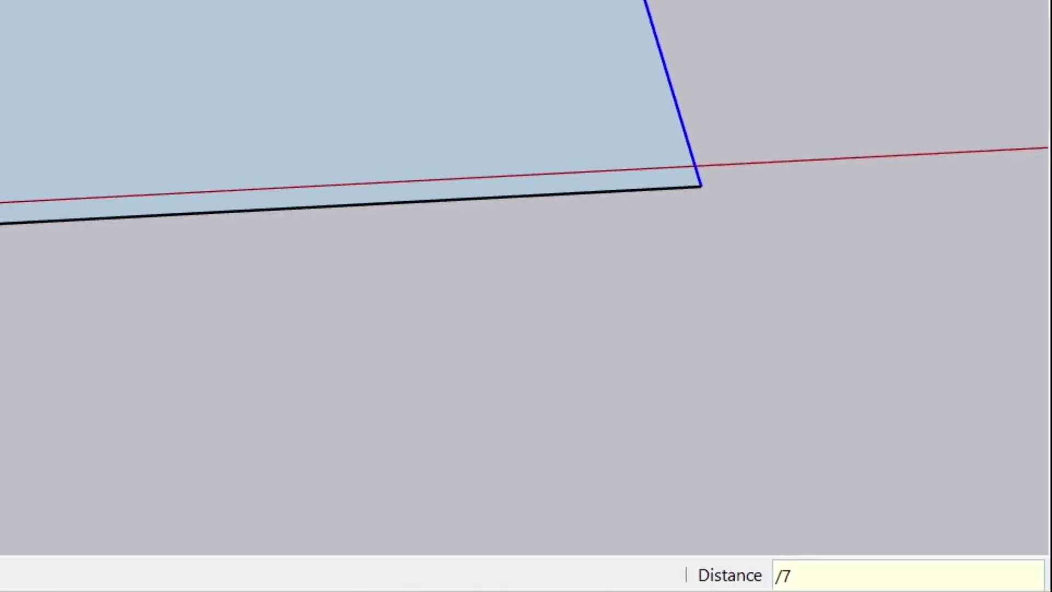
{"action": "key", "text": "Return"}
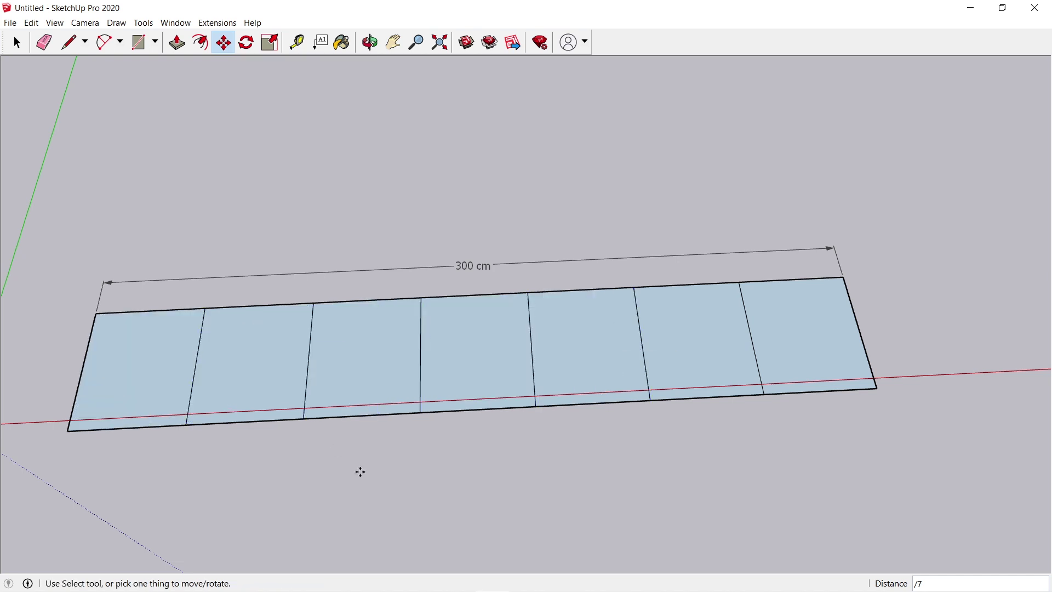
{"action": "key", "text": "space"}
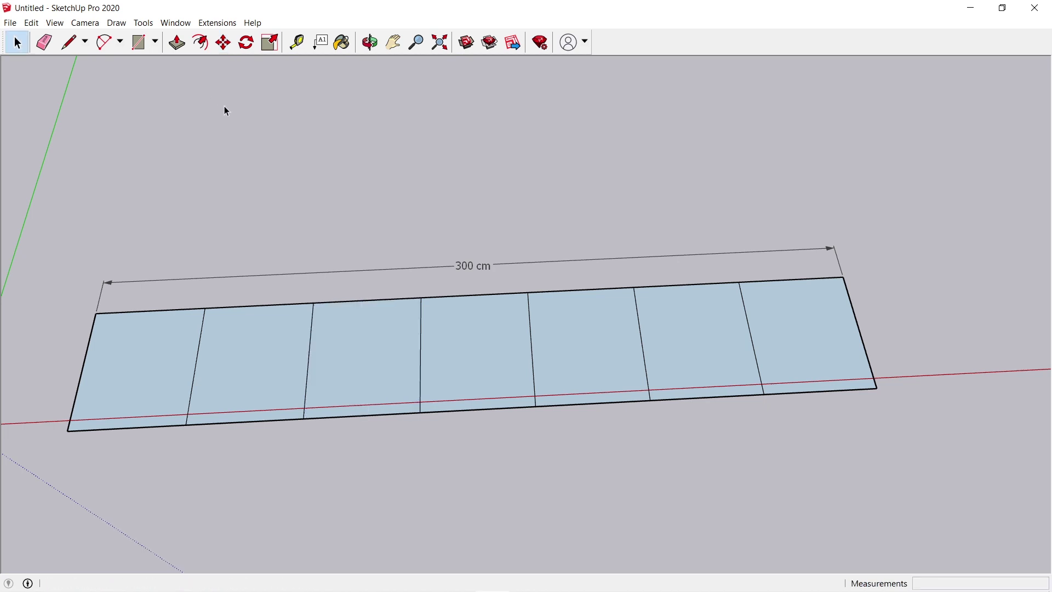
{"action": "left_click", "coordinate": [144, 22]}
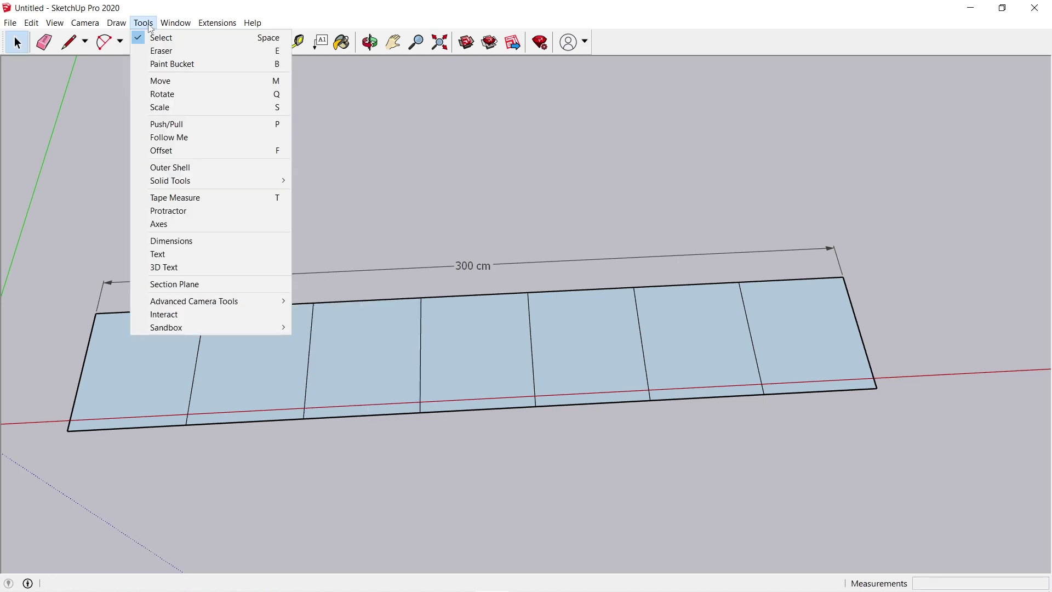
{"action": "left_click", "coordinate": [219, 244]}
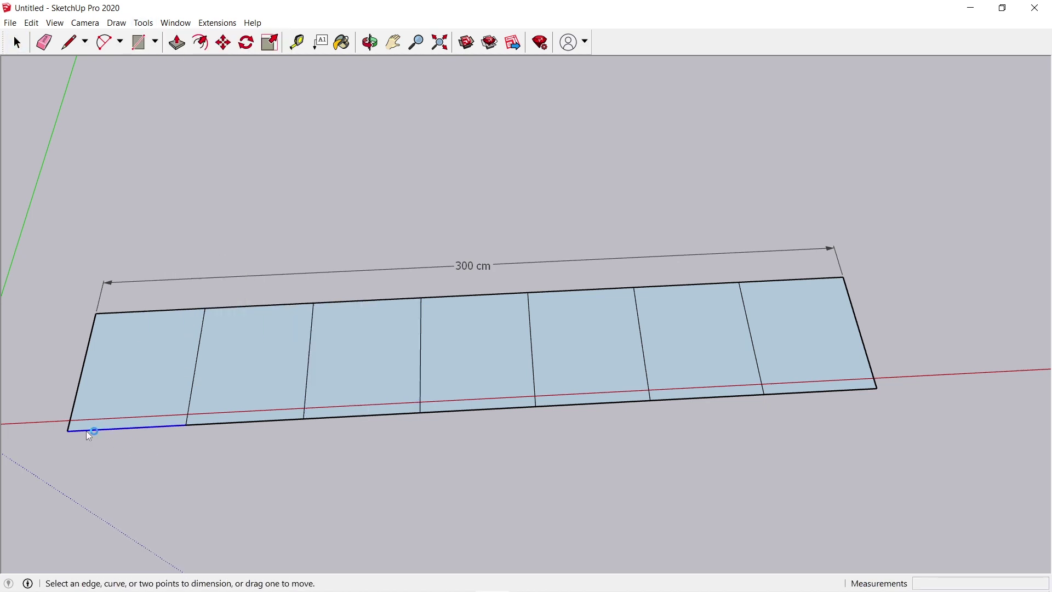
{"action": "left_click", "coordinate": [70, 428]}
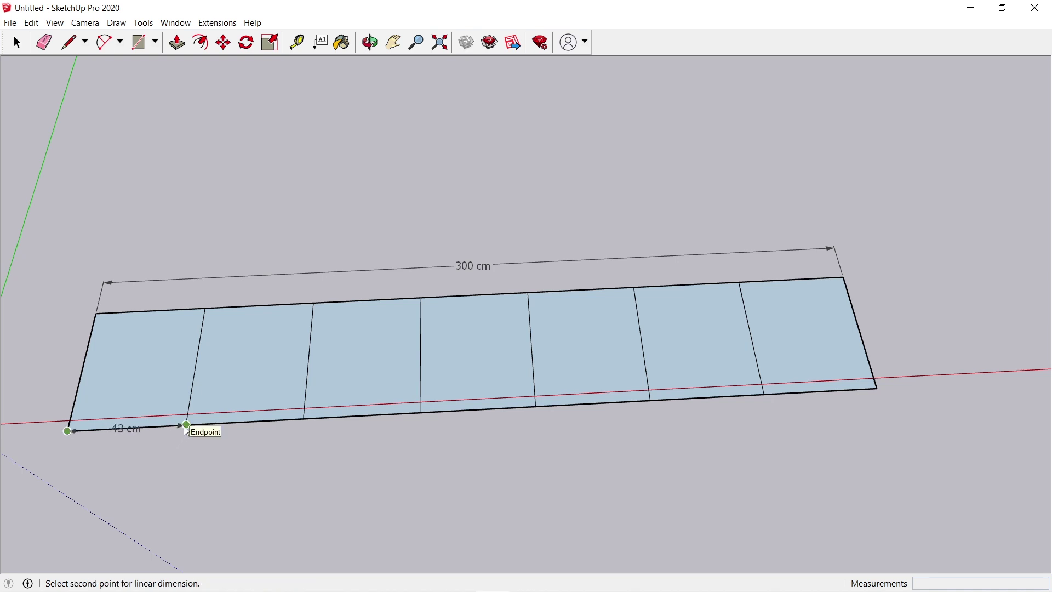
{"action": "key", "text": "Escape"}
{"action": "left_click", "coordinate": [185, 428]}
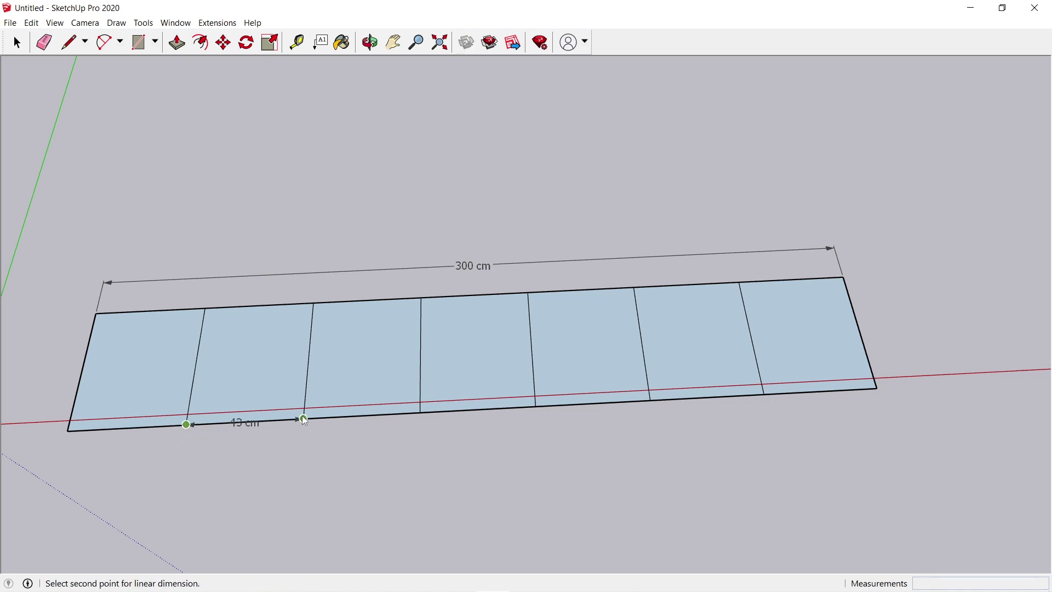
{"action": "key", "text": "Escape"}
{"action": "left_click", "coordinate": [304, 419]}
{"action": "key", "text": "Escape"}
{"action": "left_click", "coordinate": [421, 412]}
{"action": "key", "text": "Escape"}
{"action": "left_click", "coordinate": [536, 406]}
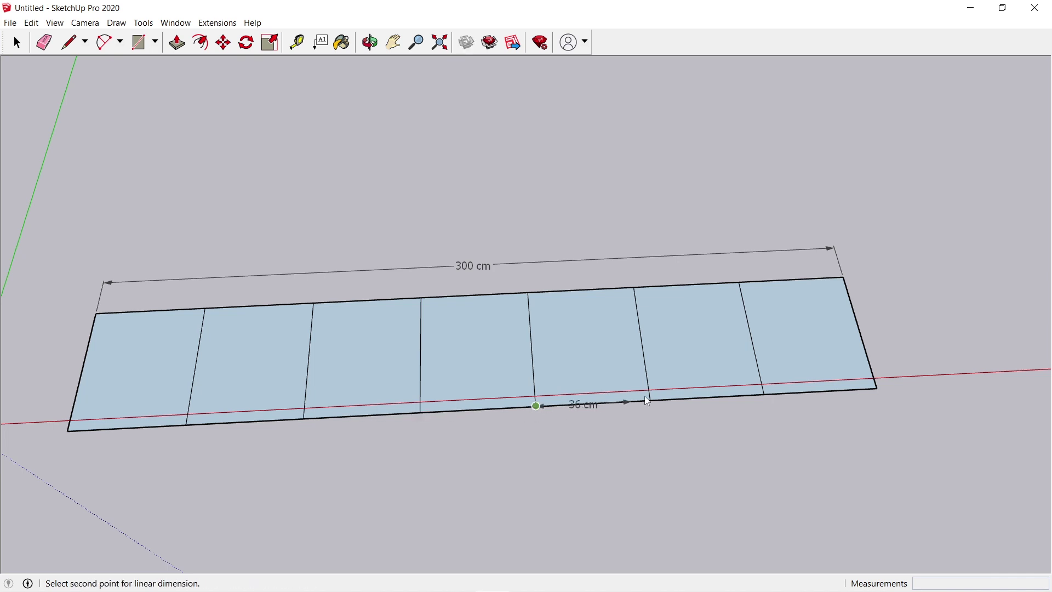
{"action": "key", "text": "Escape"}
{"action": "left_click", "coordinate": [651, 400]}
{"action": "key", "text": "Escape"}
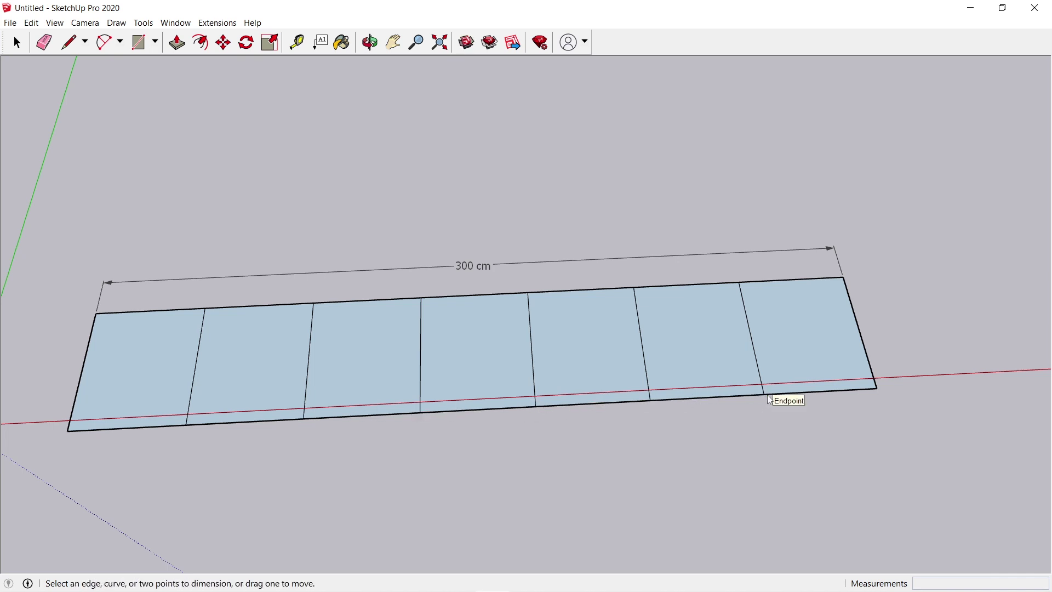
{"action": "left_click", "coordinate": [766, 395]}
{"action": "key", "text": "Escape"}
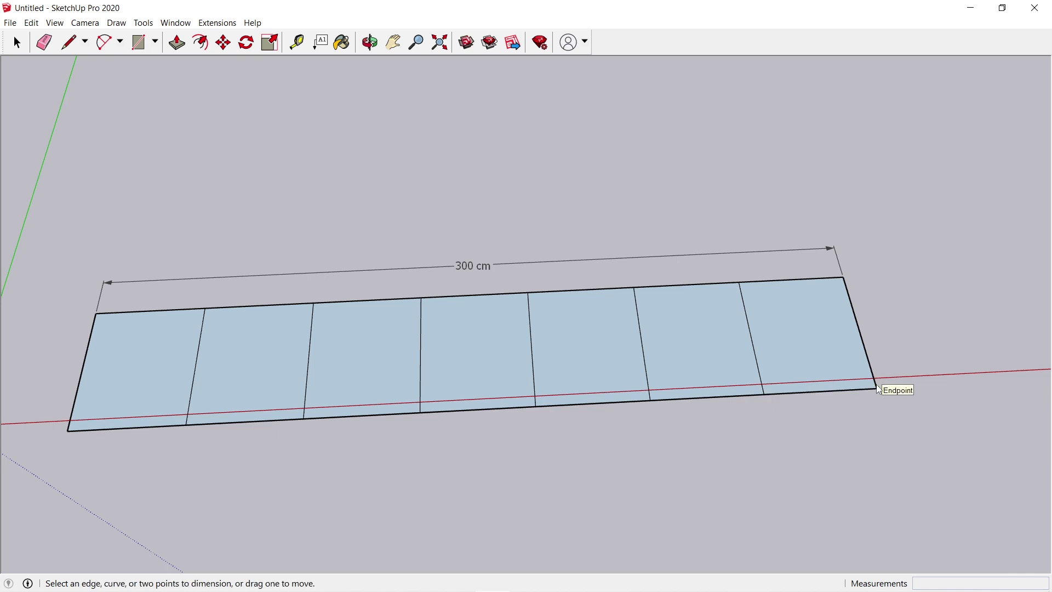
{"action": "key", "text": "space"}
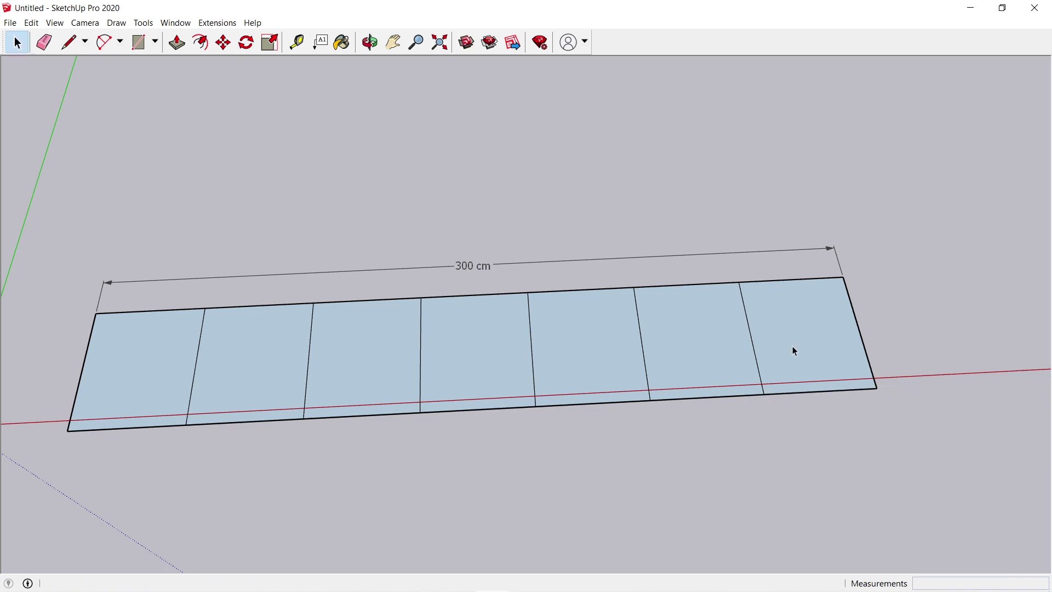